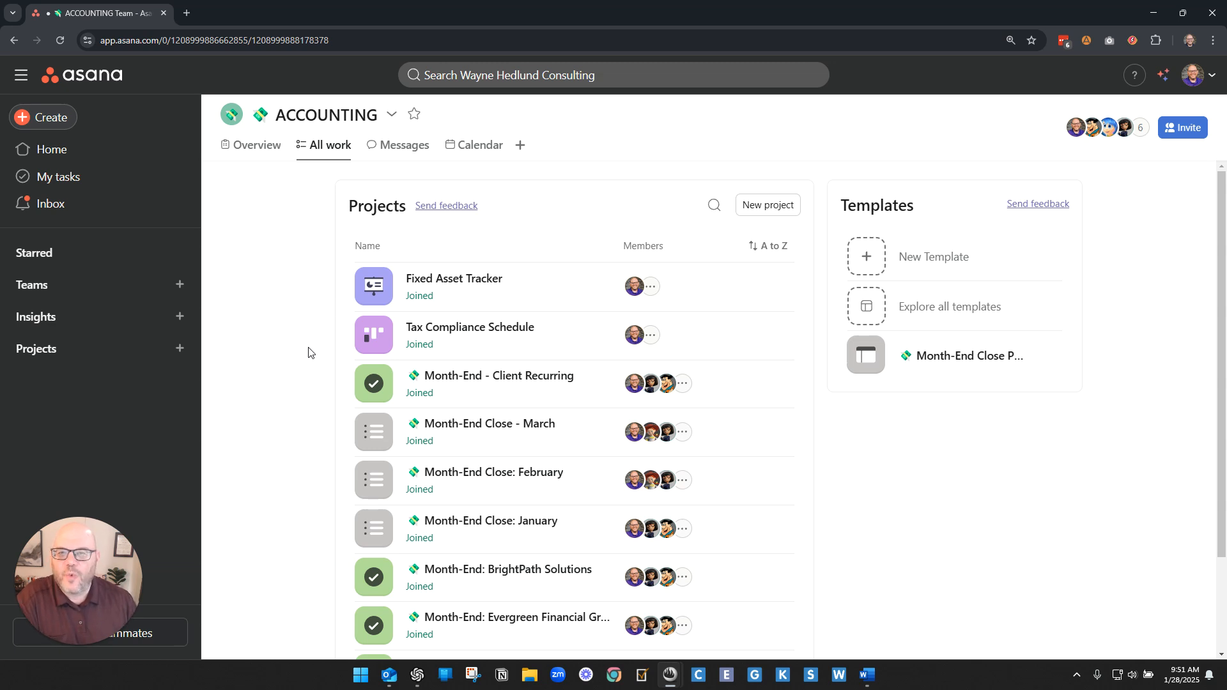
# Step: Look through the list of teams and the ACCOUNTING team's projects
pyautogui.click(11, 289)
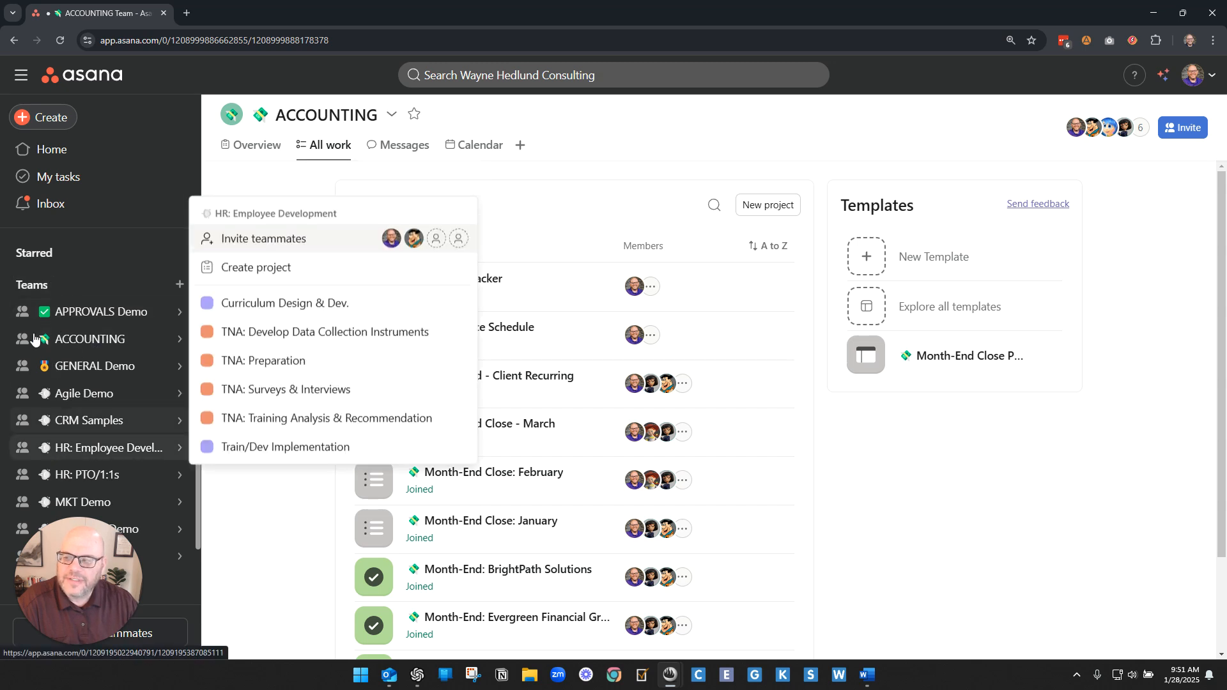
pyautogui.click(9, 287)
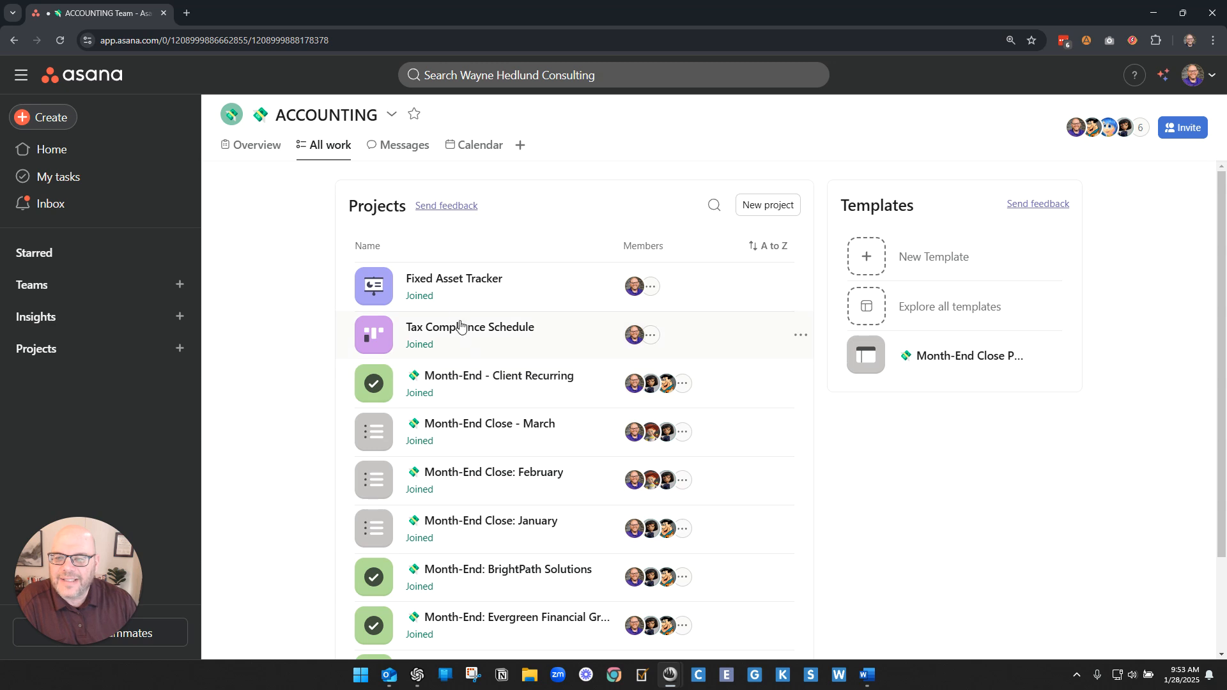
pyautogui.scroll(-2, 473, 451)
pyautogui.scroll(2, 478, 441)
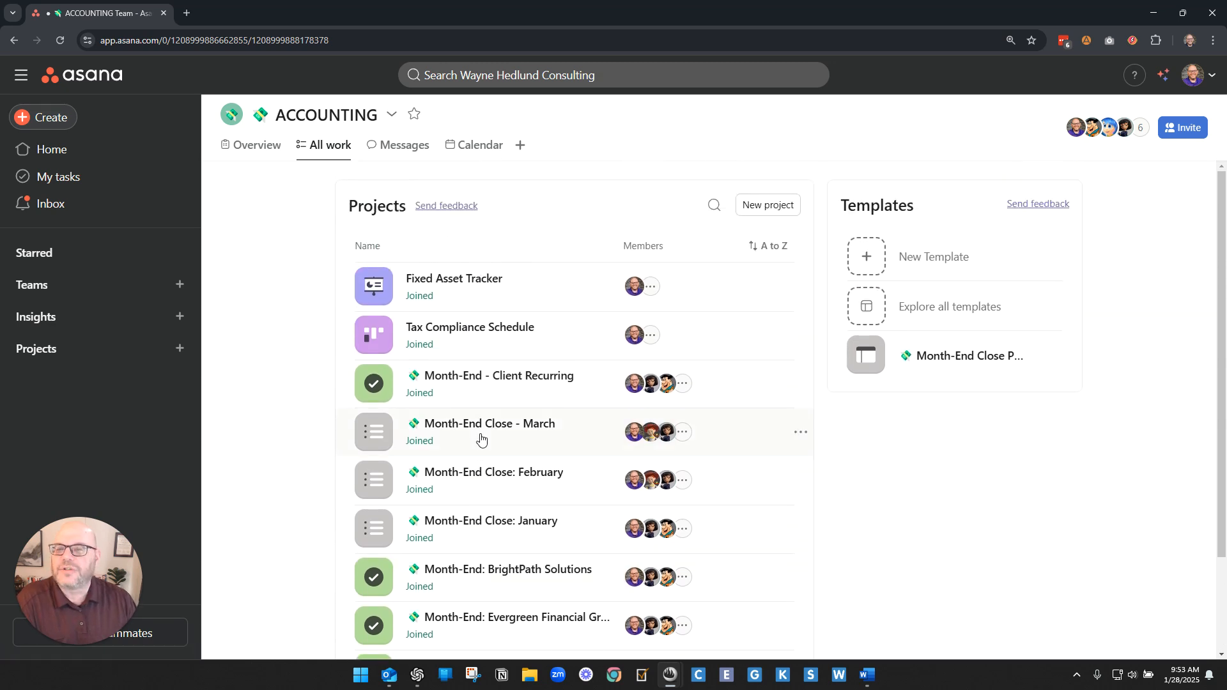
# Step: Open the ACCOUNTING team's overview and view the actions available for the team
pyautogui.click(254, 155)
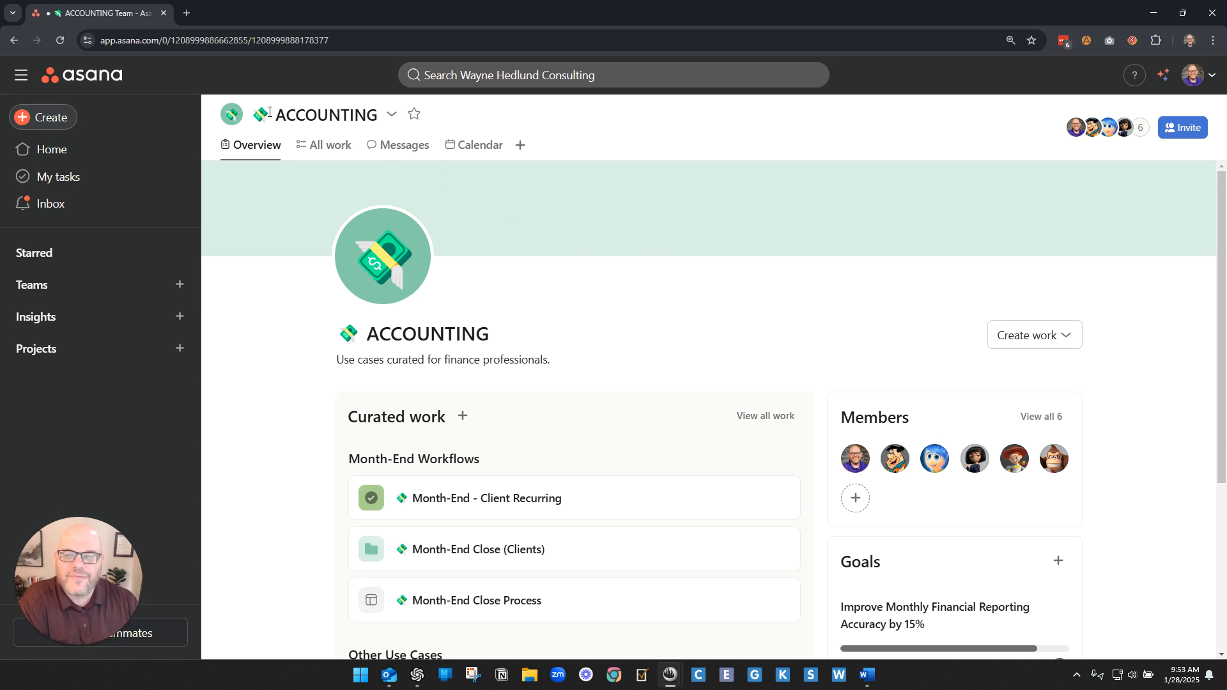
pyautogui.click(393, 117)
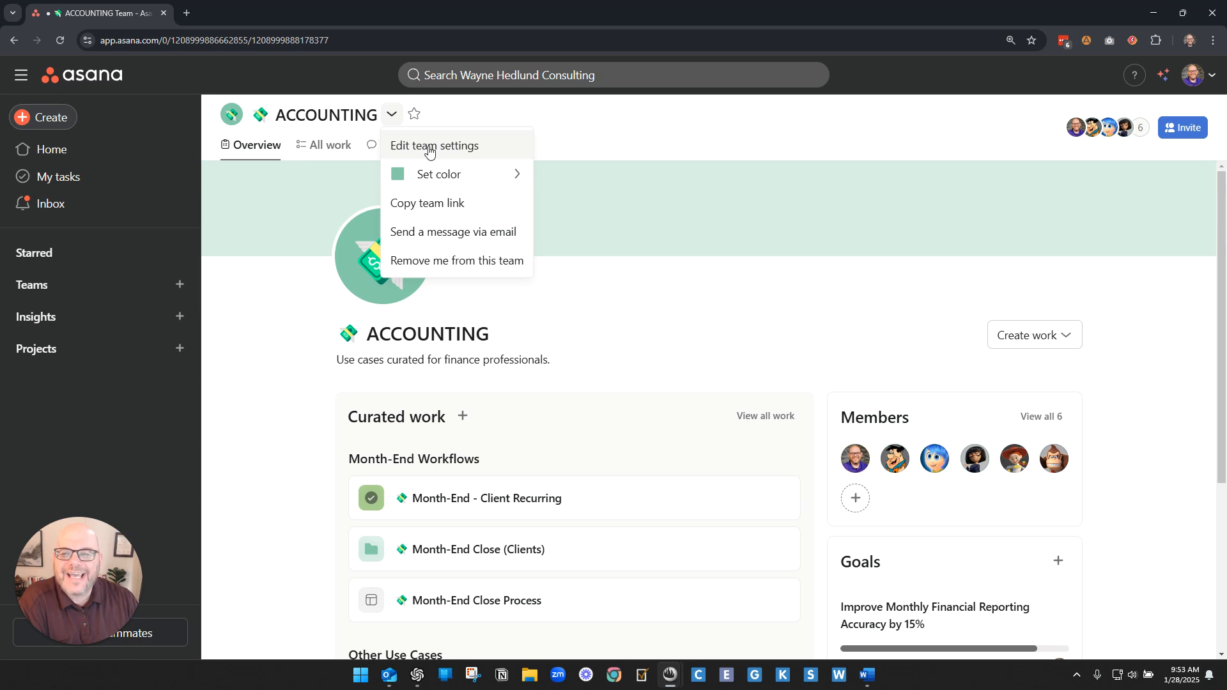
pyautogui.click(592, 185)
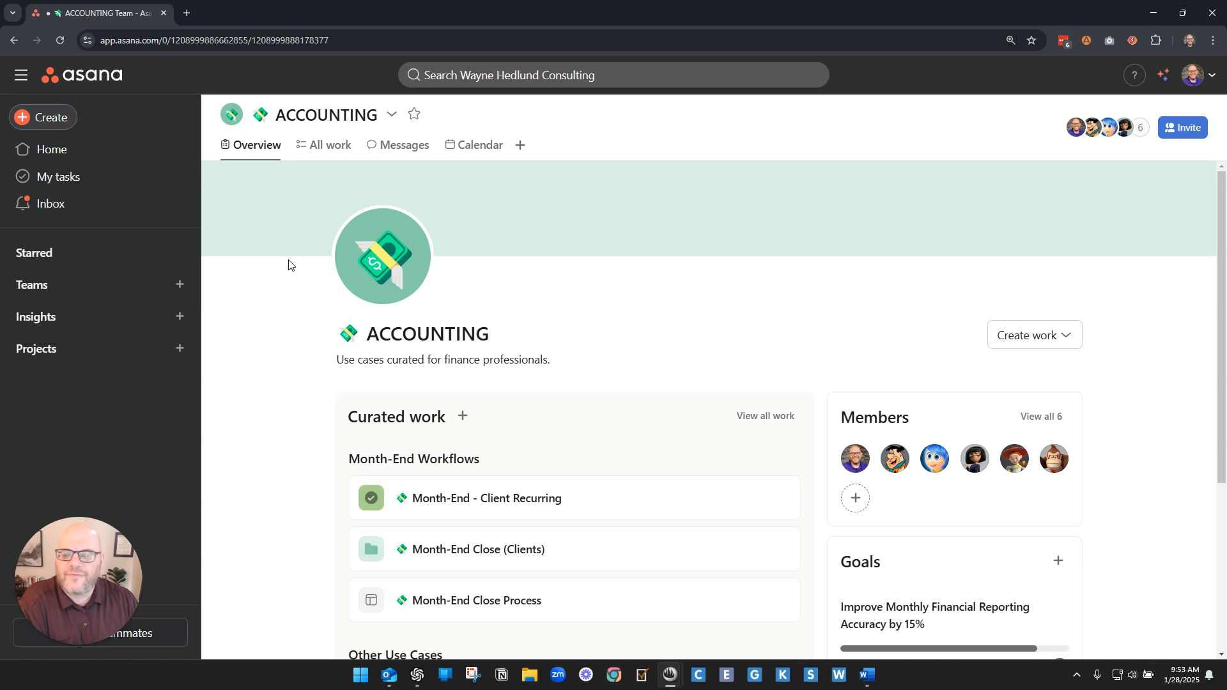
# Step: Try blue, purple and dark gray as the ACCOUNTING team's color, and set it back to green
pyautogui.click(382, 258)
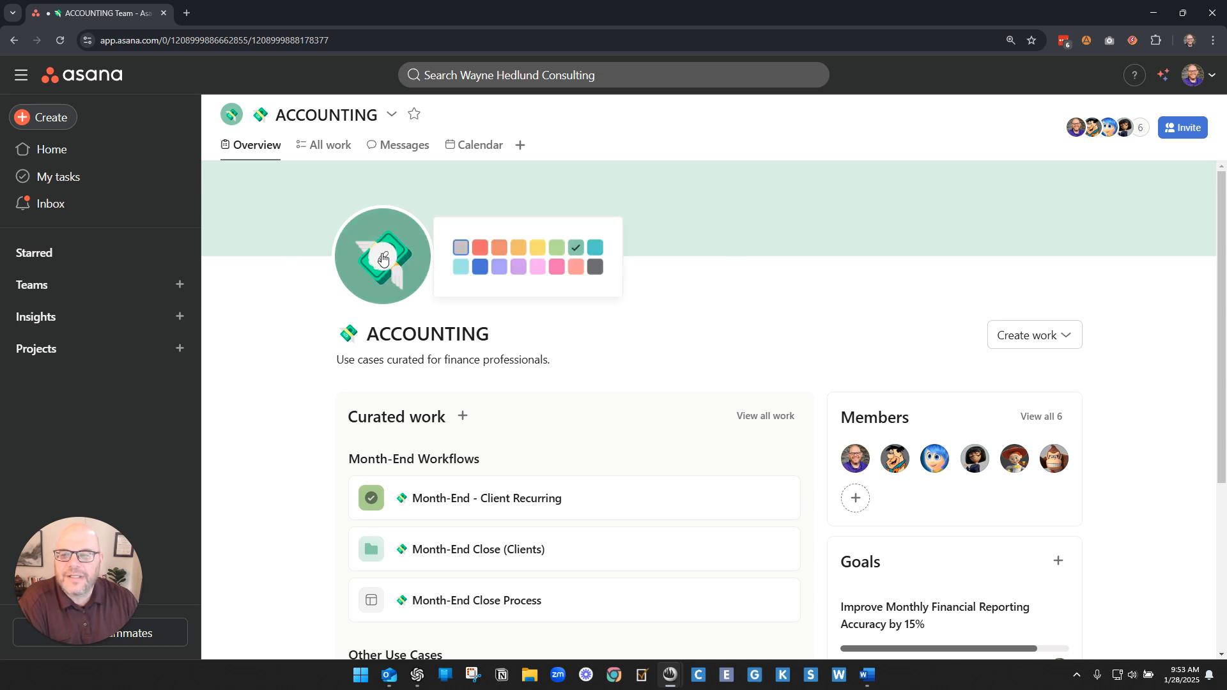
pyautogui.click(480, 266)
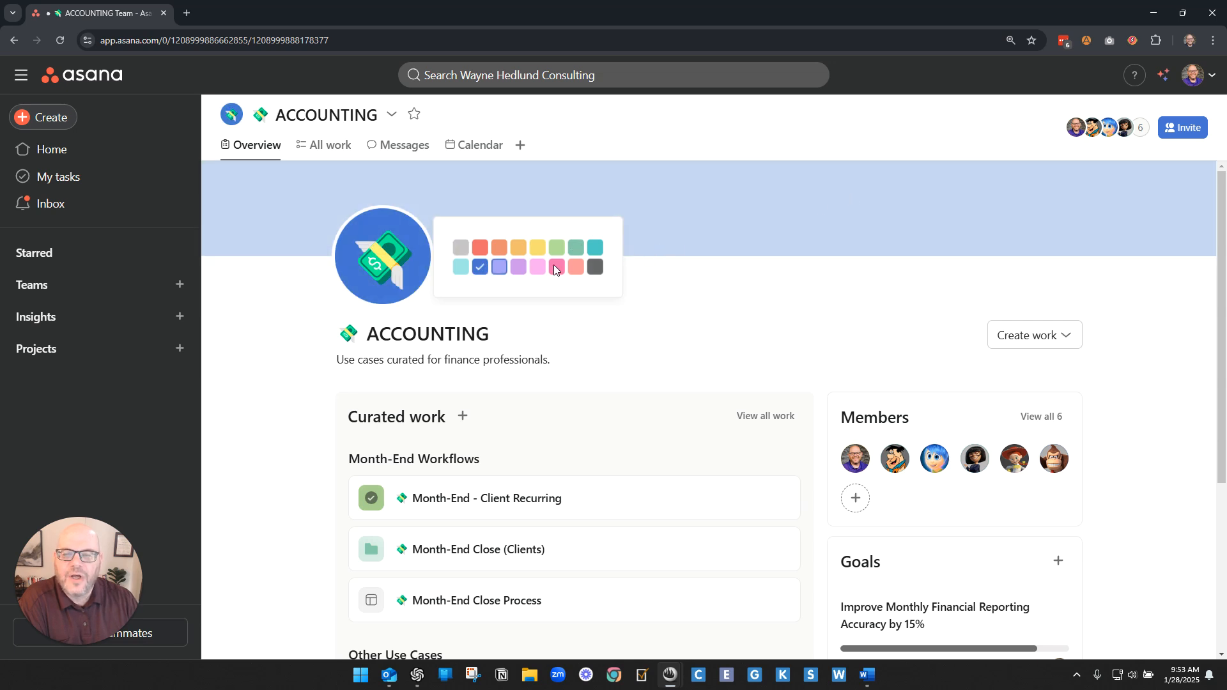
pyautogui.click(519, 266)
pyautogui.click(595, 266)
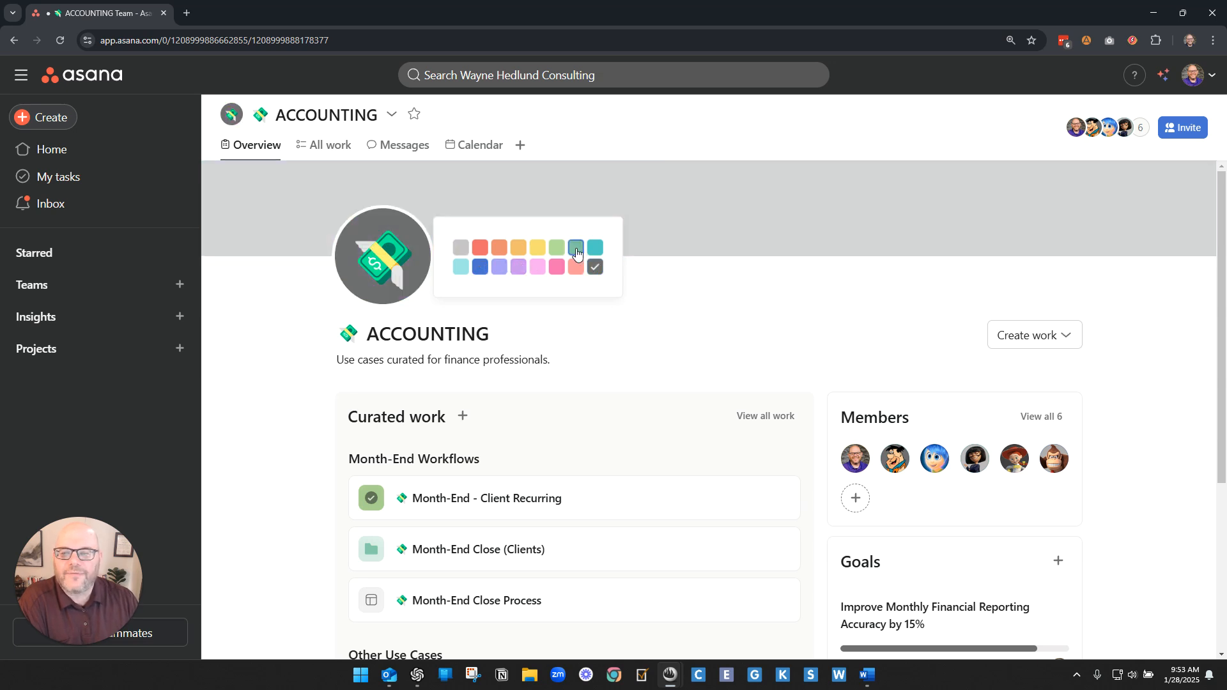
pyautogui.click(578, 249)
pyautogui.click(557, 187)
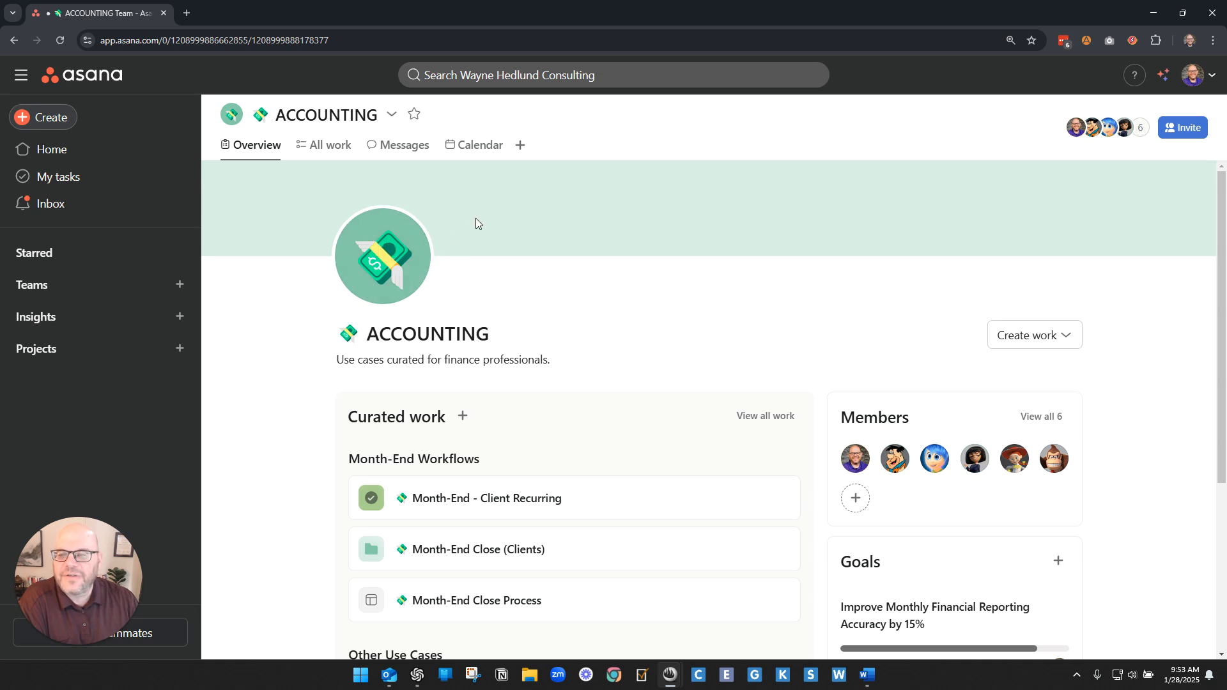
# Step: Replace the money emoji in the ACCOUNTING team's name with a smile emoji and save the team settings
pyautogui.click(391, 114)
pyautogui.click(434, 145)
pyautogui.click(442, 274)
pyautogui.moveTo(442, 274); pyautogui.dragTo(421, 274)
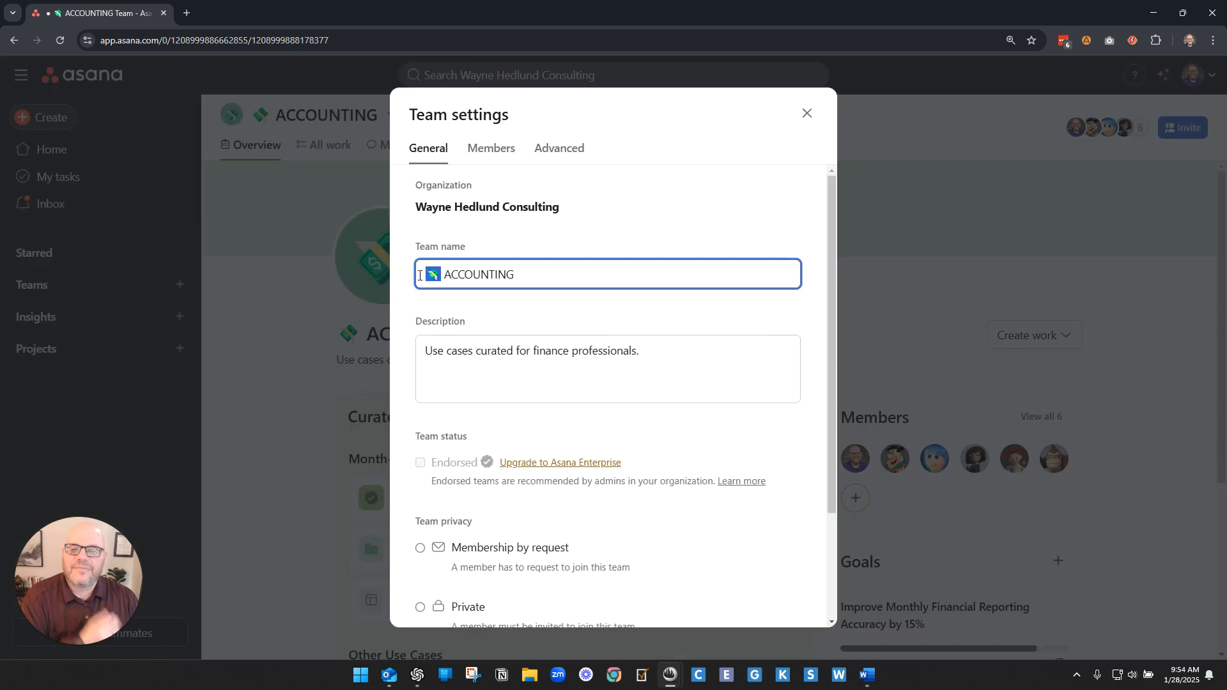
pyautogui.write(';smile')
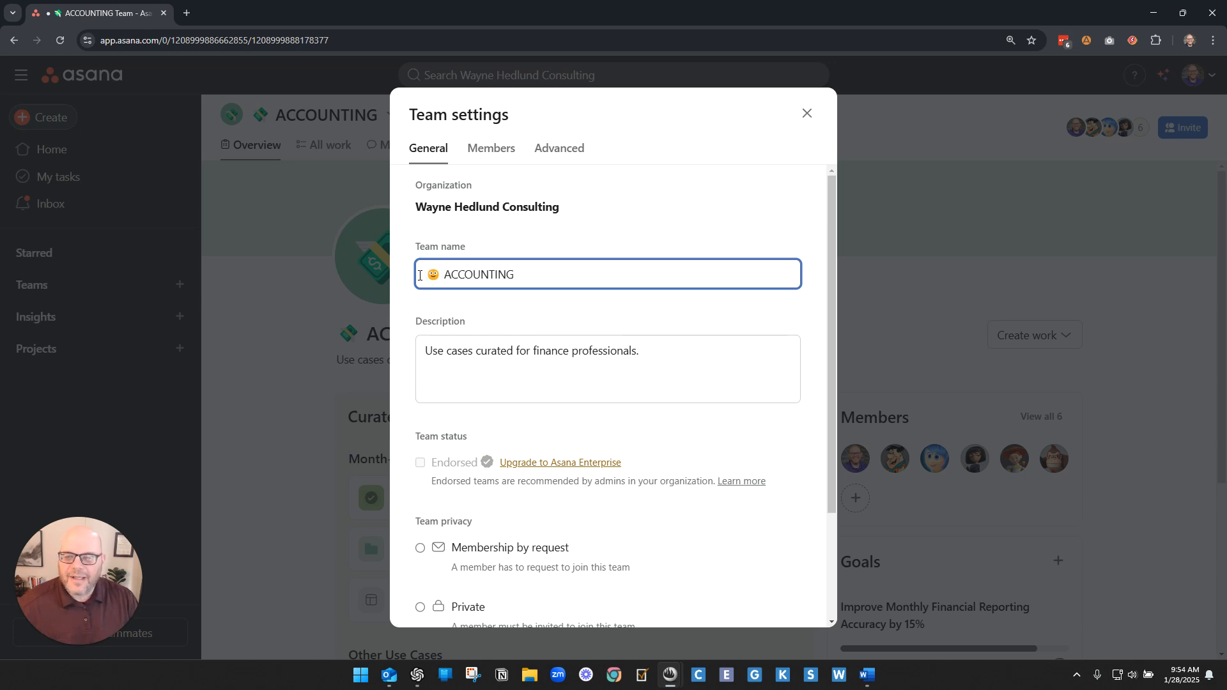
pyautogui.scroll(-3, 616, 481)
pyautogui.scroll(3, 617, 484)
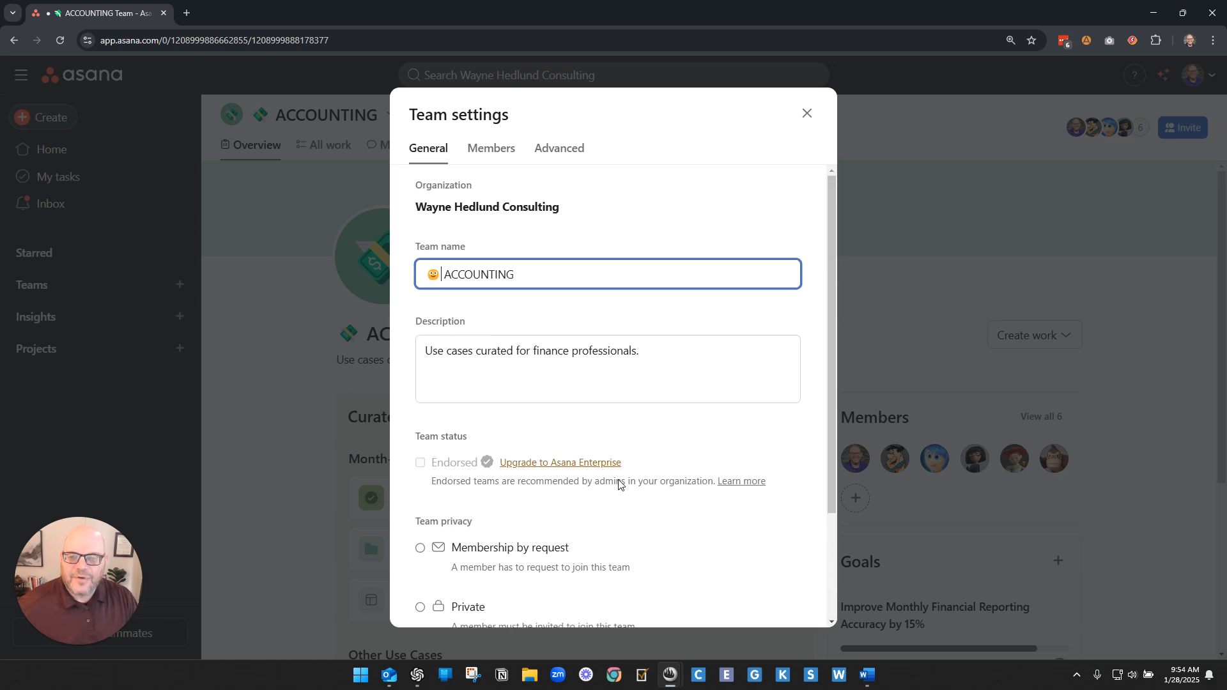
pyautogui.hotkey('ctrl', 'z')
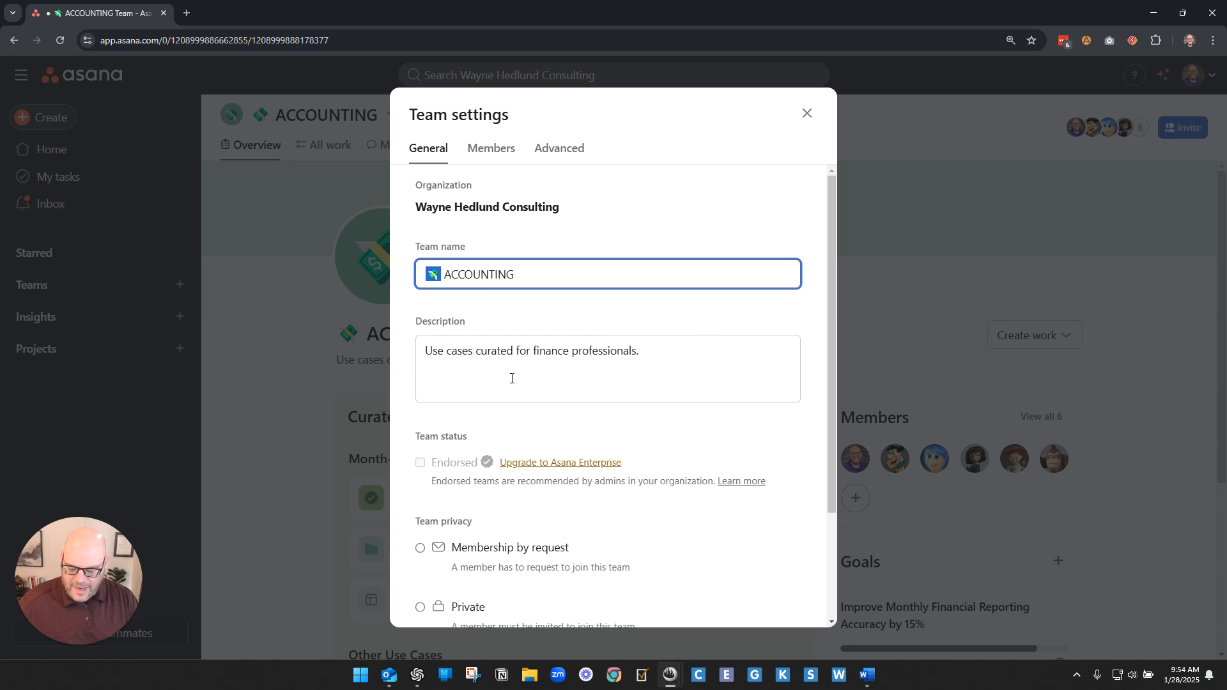
pyautogui.write(':smile:')
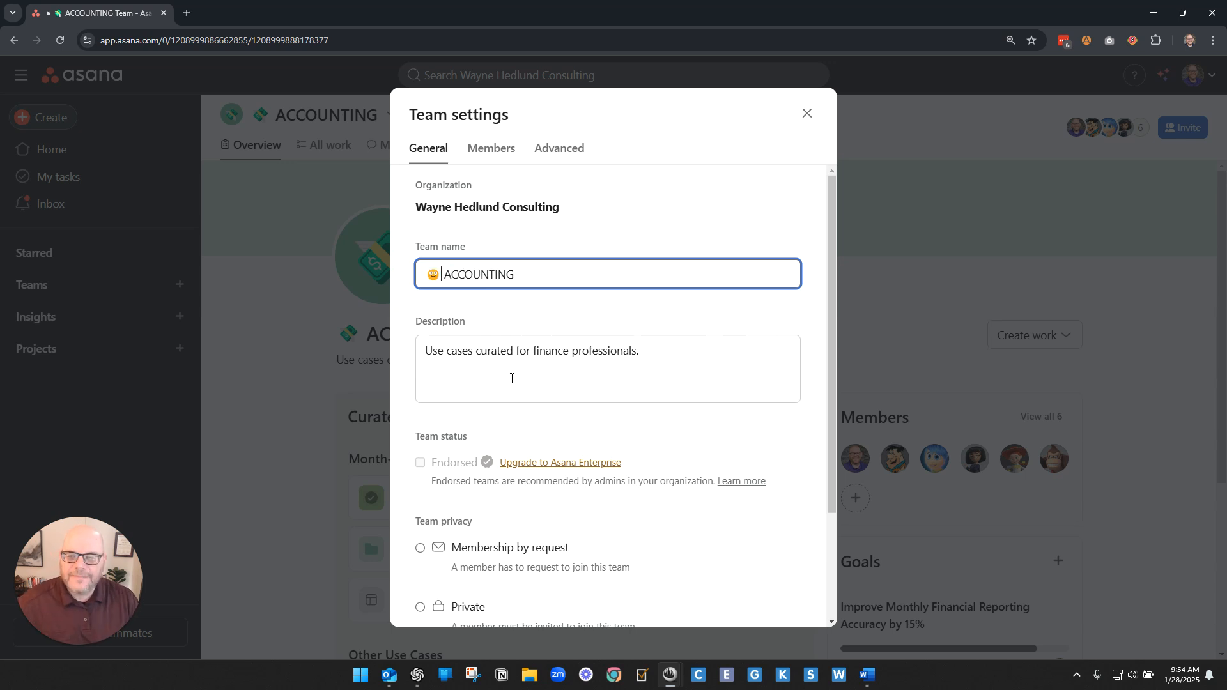
pyautogui.scroll(-2, 647, 400)
pyautogui.scroll(-1, 647, 400)
pyautogui.click(771, 598)
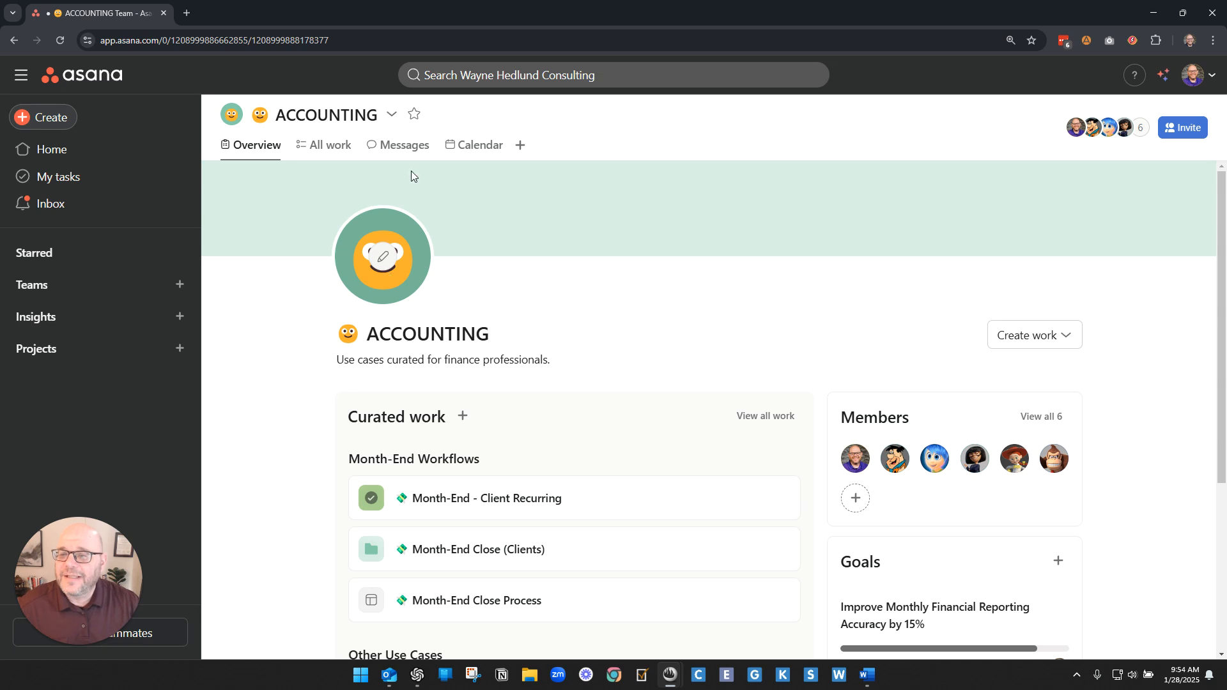
# Step: Restore the money emoji in front of ACCOUNTING in the team name and save the team settings
pyautogui.click(392, 116)
pyautogui.click(412, 145)
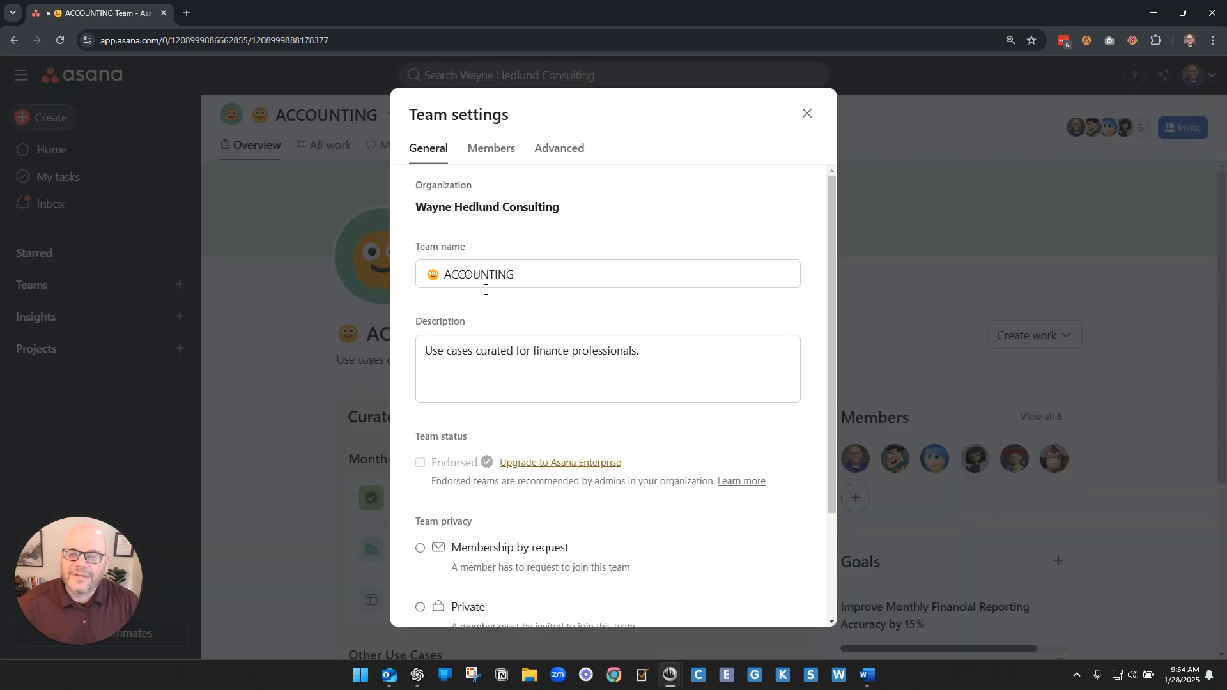
pyautogui.click(439, 280)
pyautogui.scroll(-3, 620, 392)
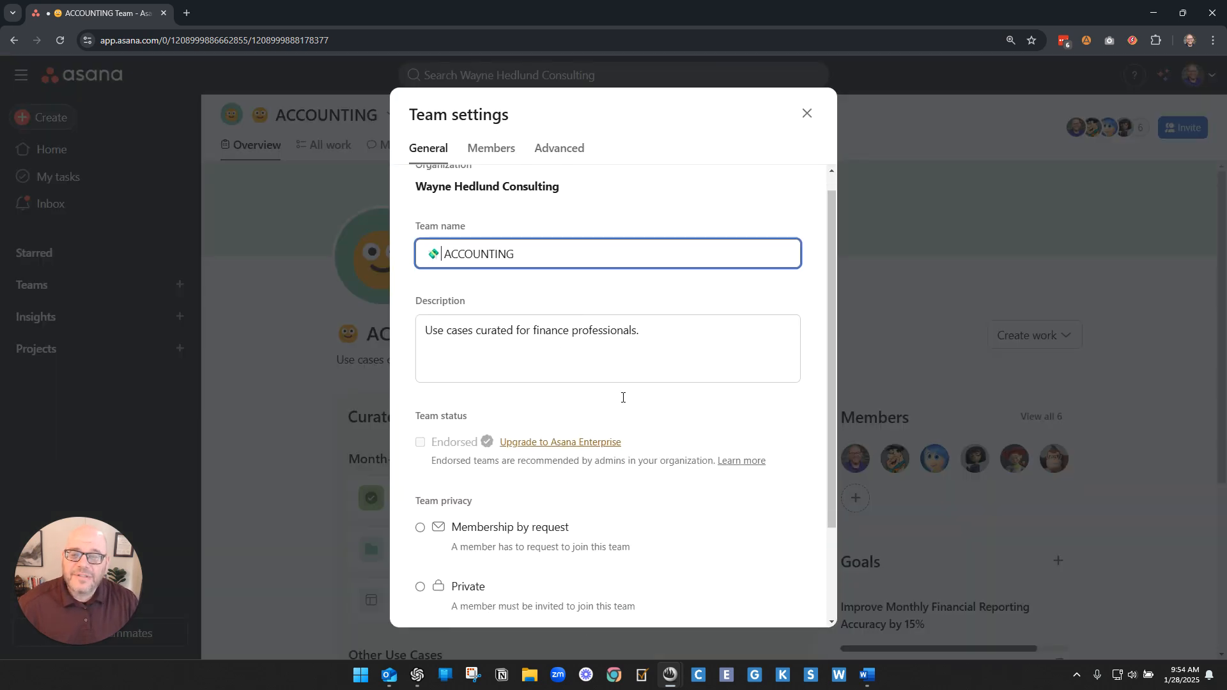
pyautogui.click(745, 586)
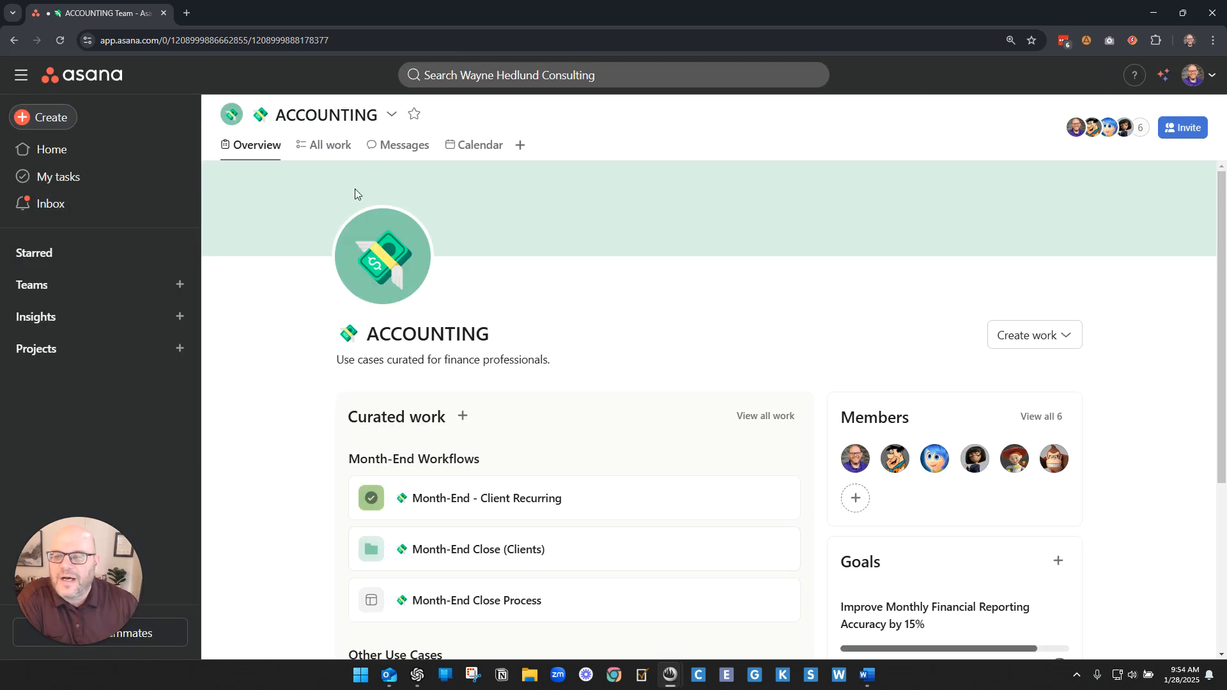
# Step: View the color choices offered by the team's actions and by its icon beside the team name
pyautogui.click(393, 116)
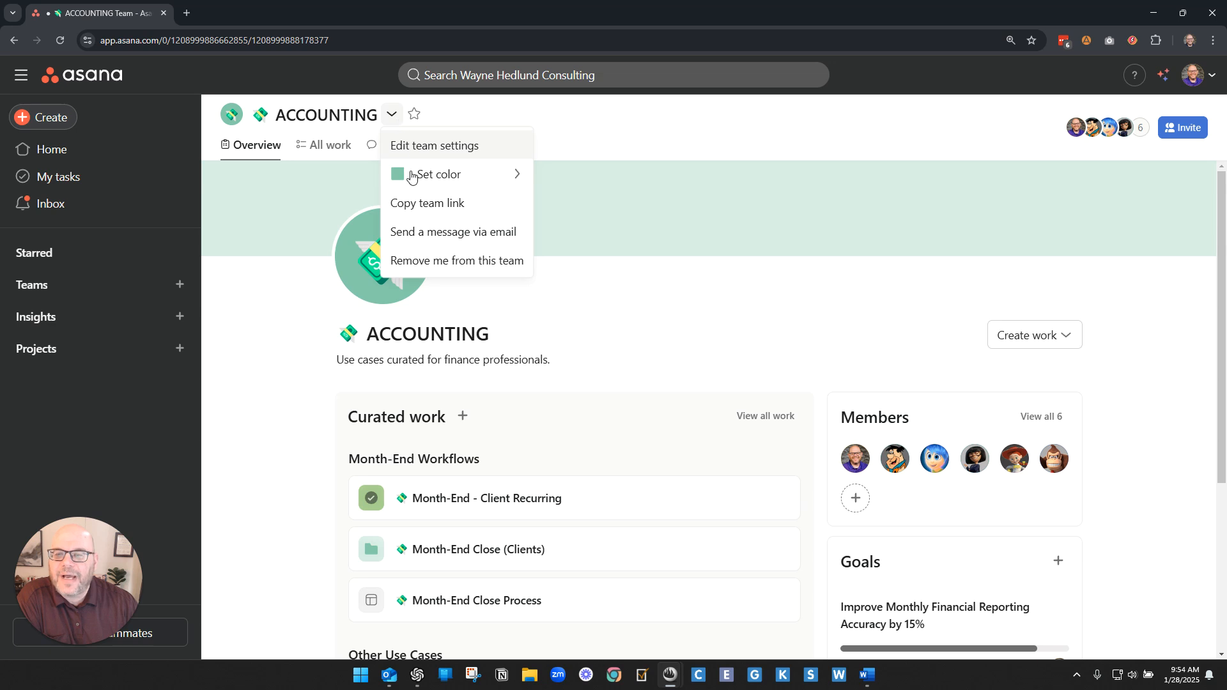
pyautogui.moveTo(409, 180)
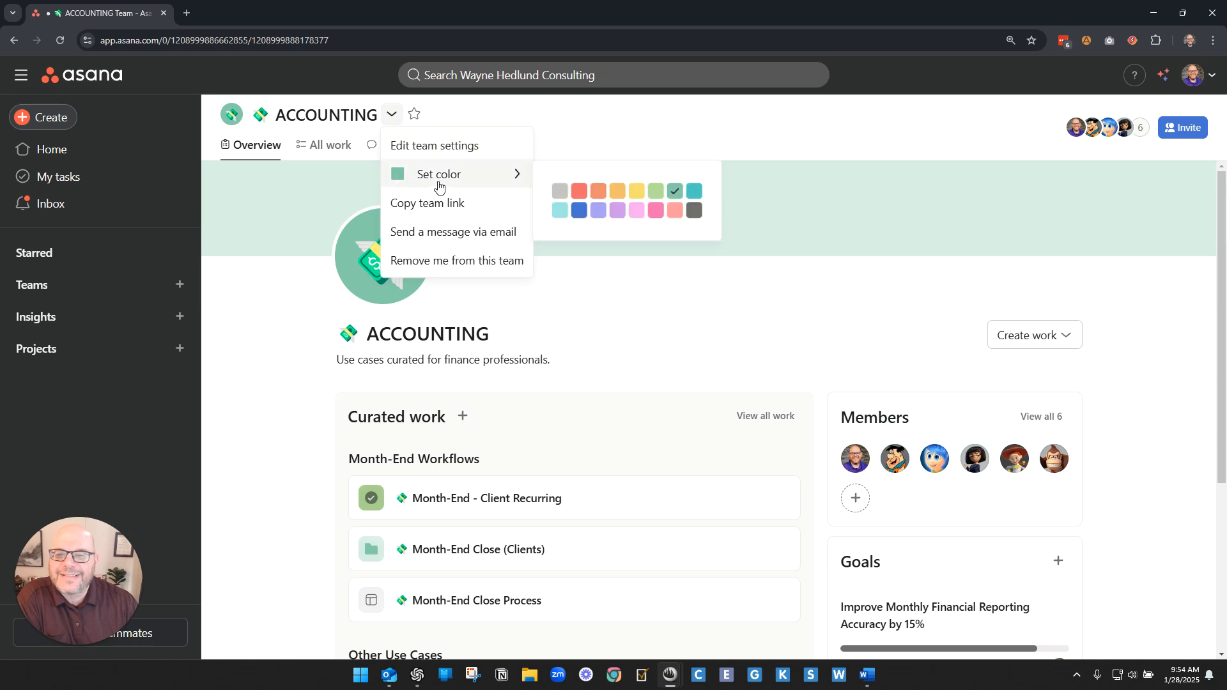
pyautogui.click(232, 115)
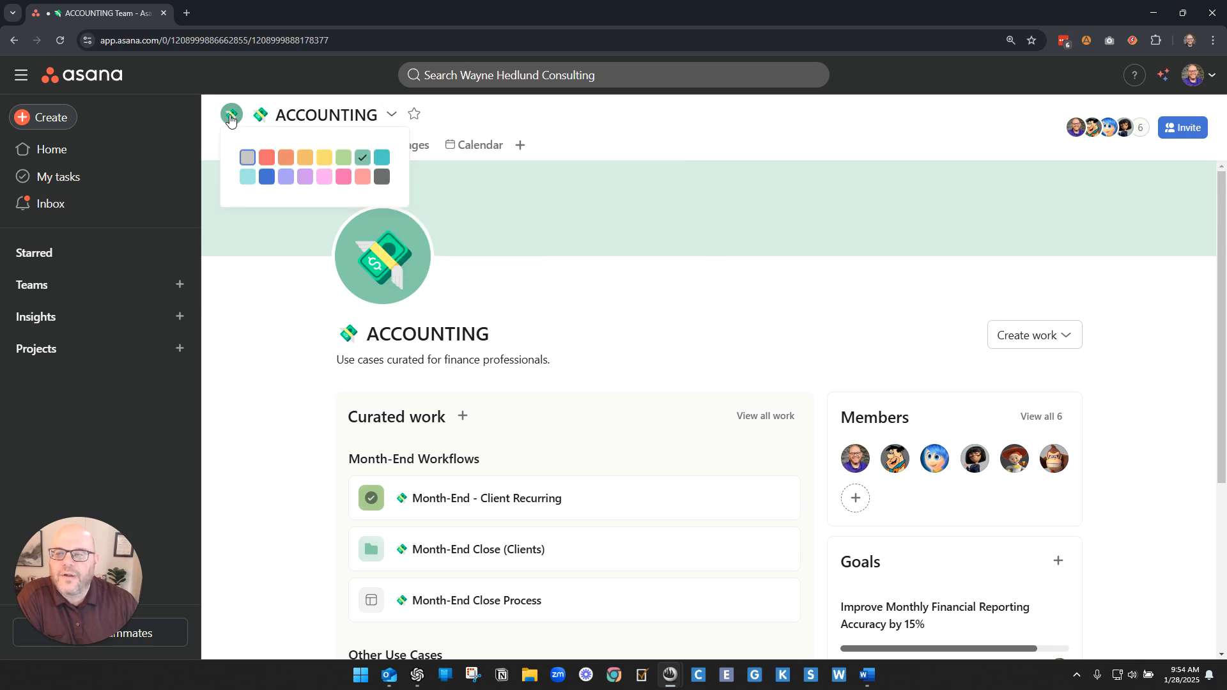
pyautogui.click(271, 297)
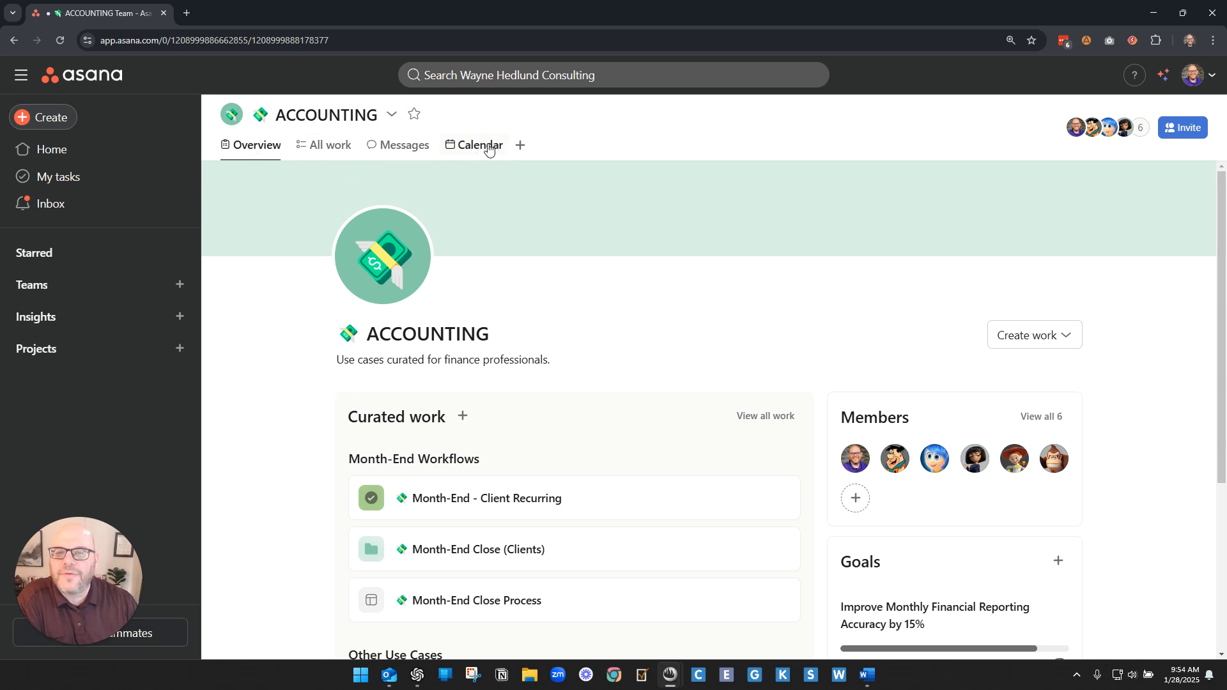
# Step: Add a note named "Accounting SOP's" to the ACCOUNTING team
pyautogui.click(522, 151)
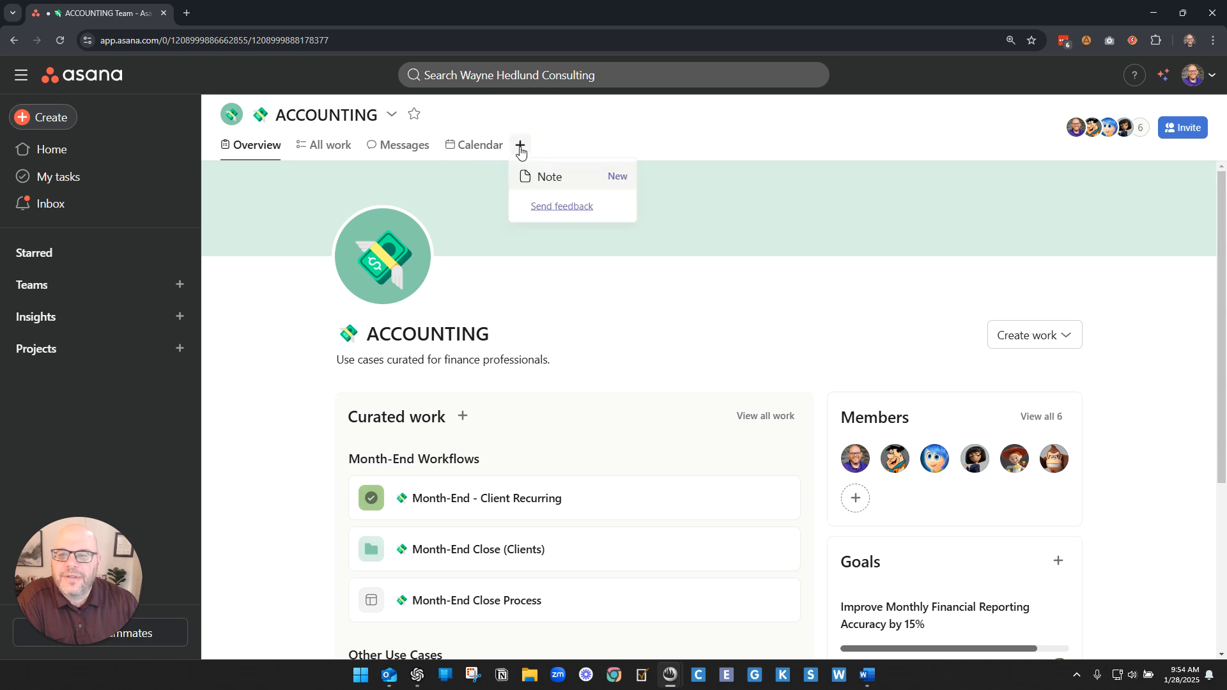
pyautogui.click(553, 178)
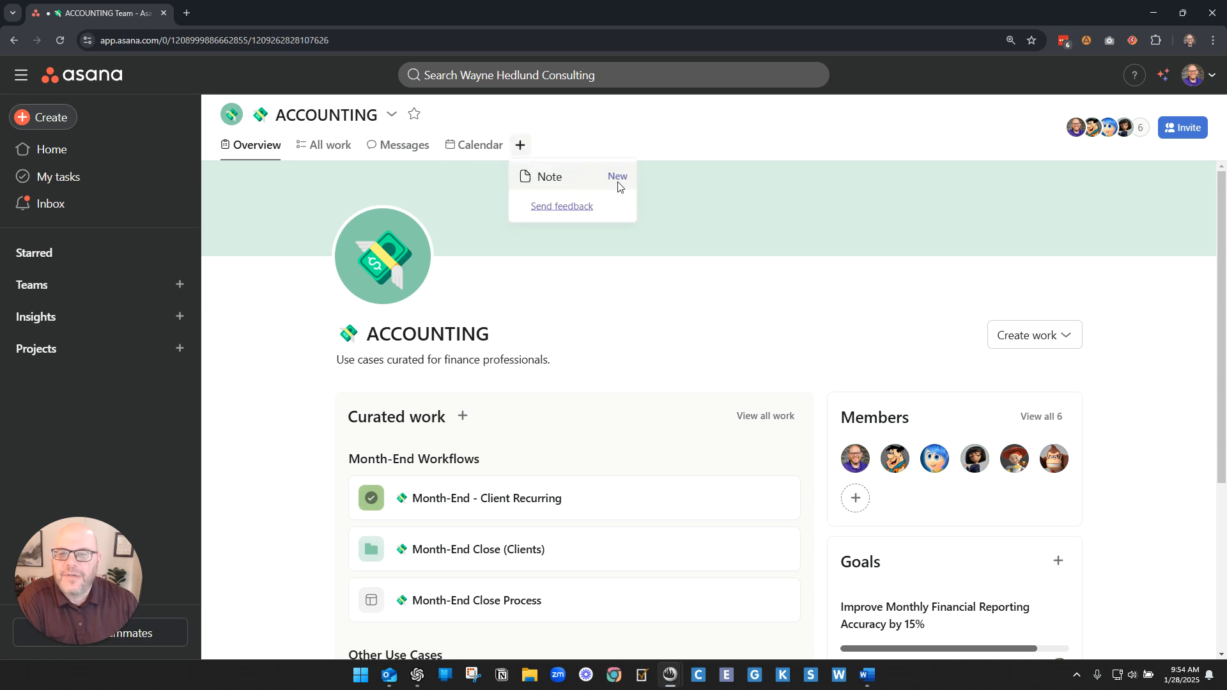
pyautogui.write('Accou')
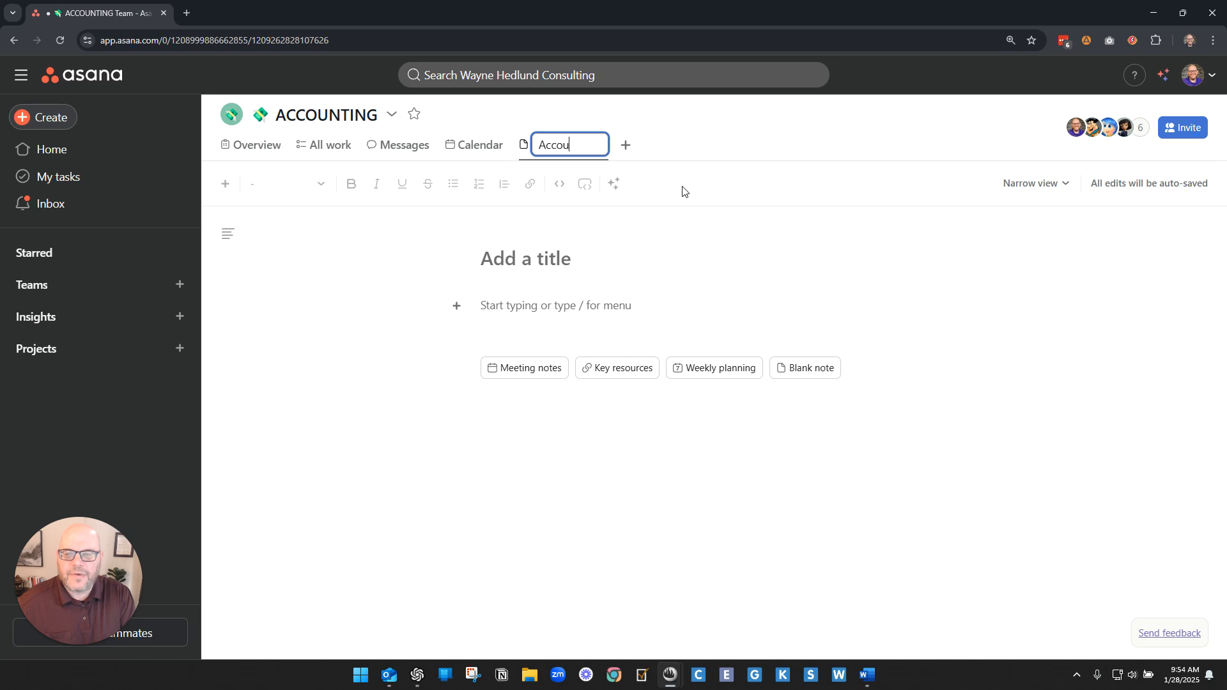
pyautogui.write("nting SOP's")
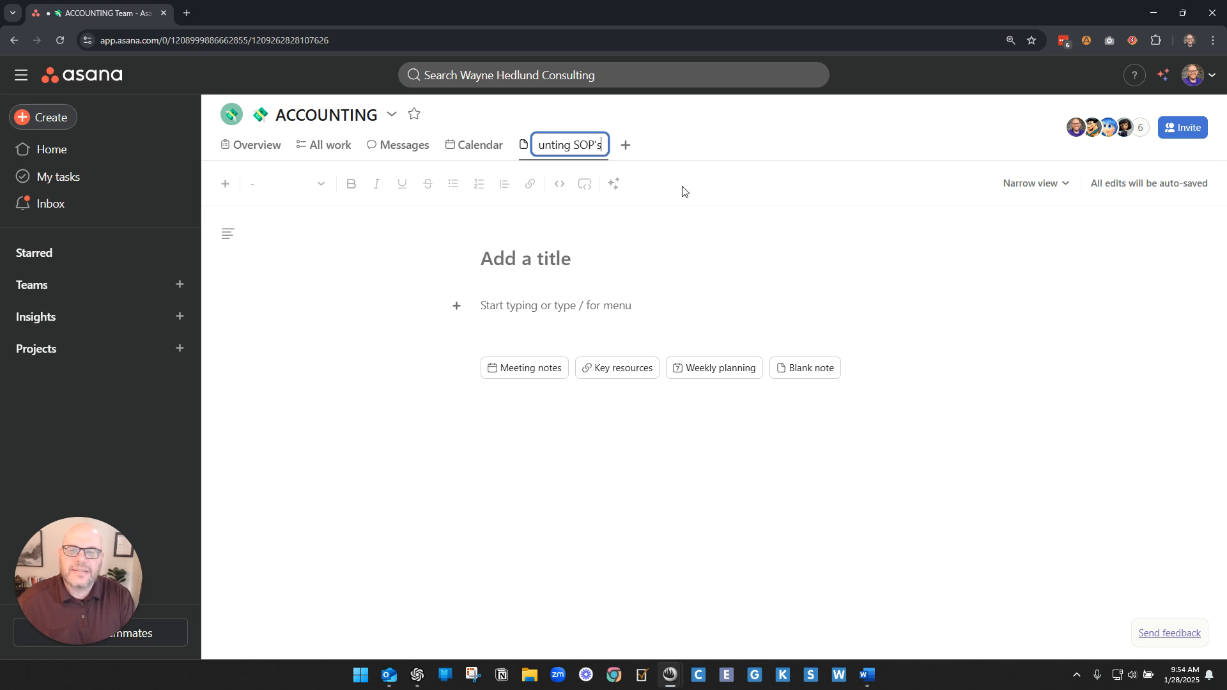
pyautogui.press('Return')
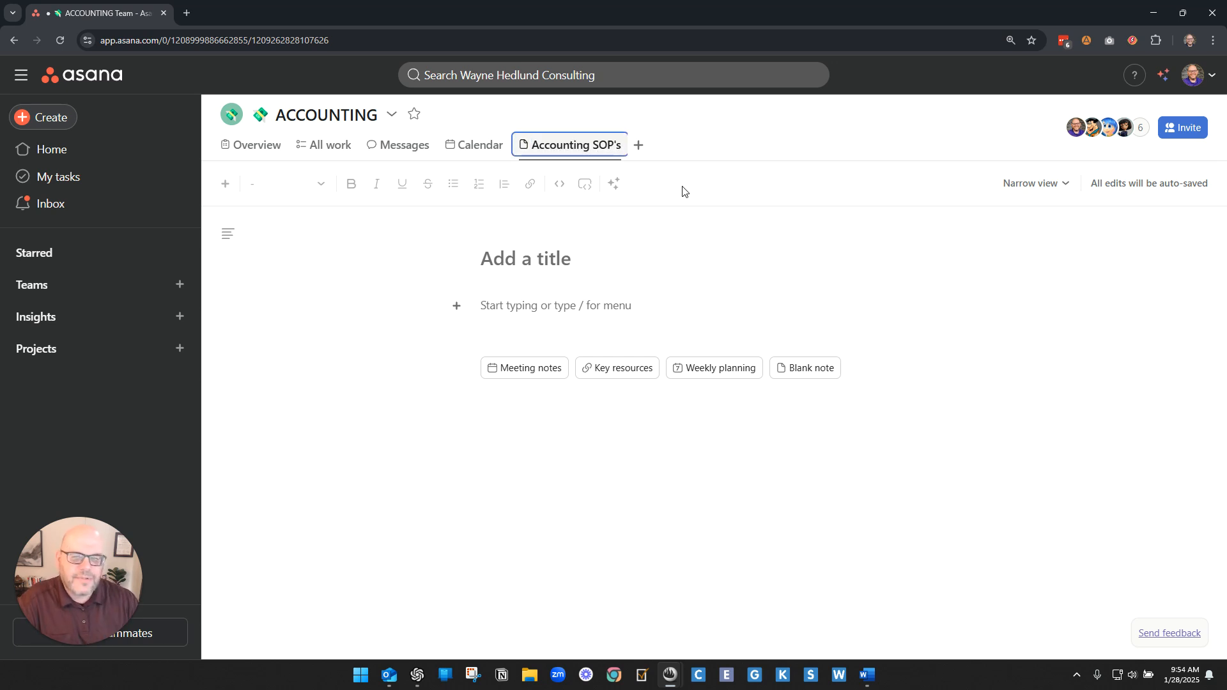
# Step: Return to the team's overview and view the options available for the All work view
pyautogui.click(281, 149)
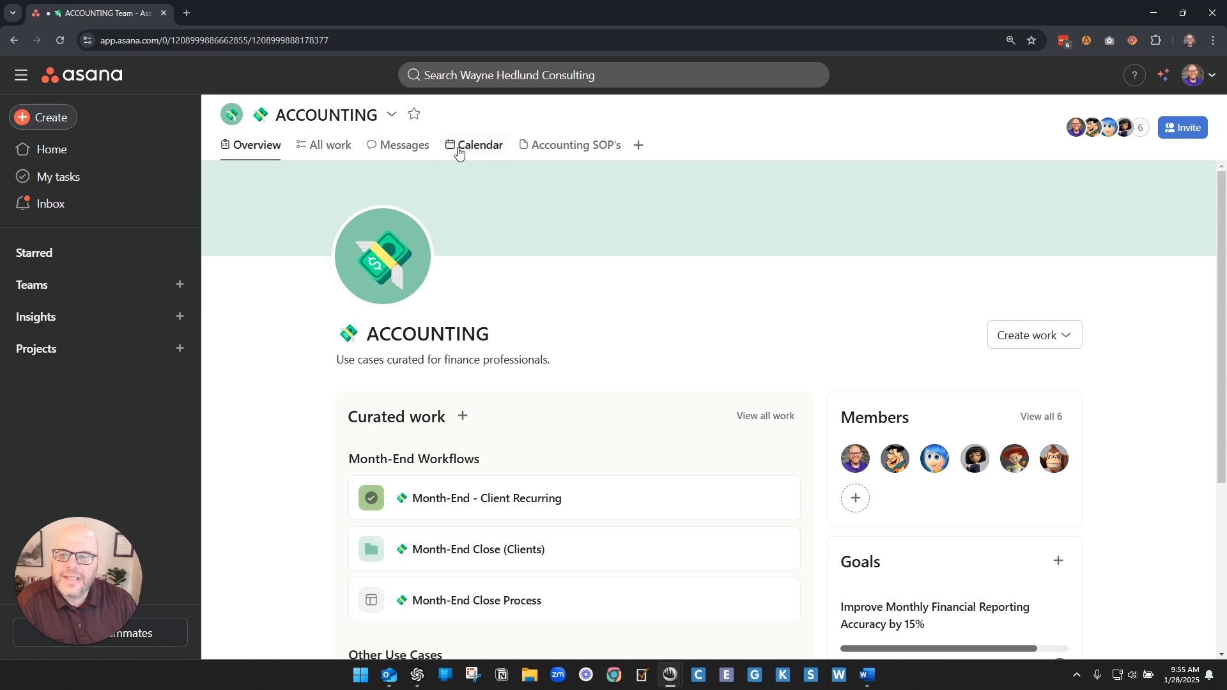
pyautogui.rightClick(320, 148)
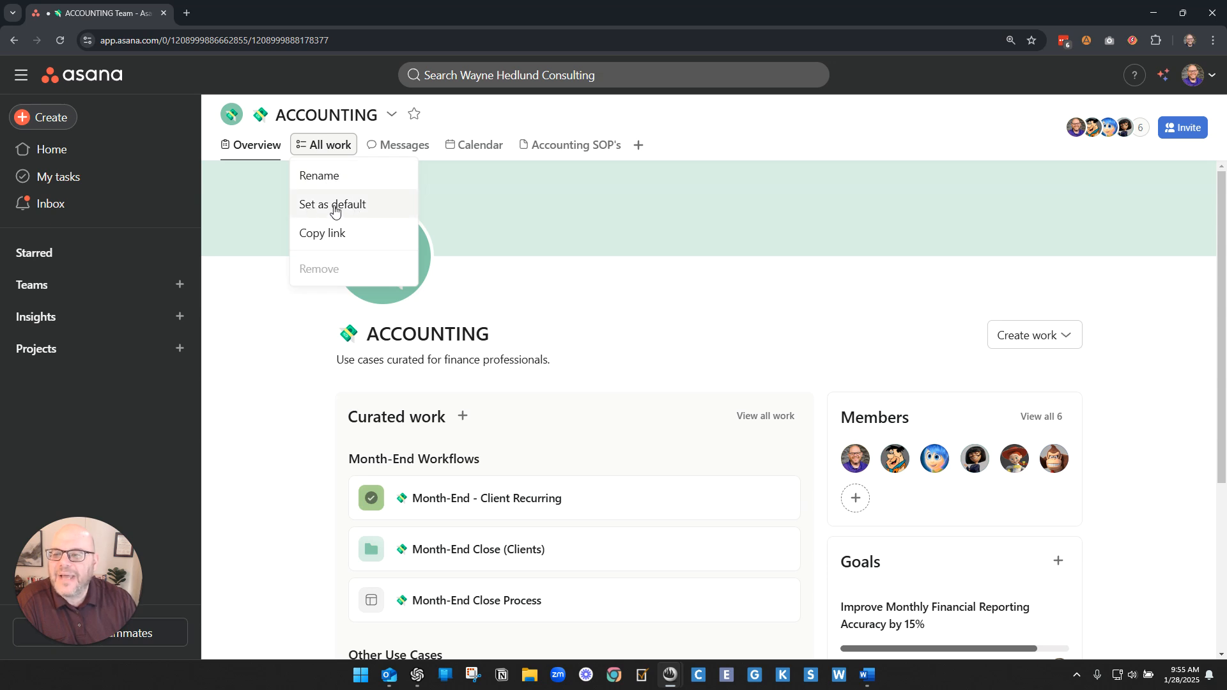
pyautogui.click(282, 320)
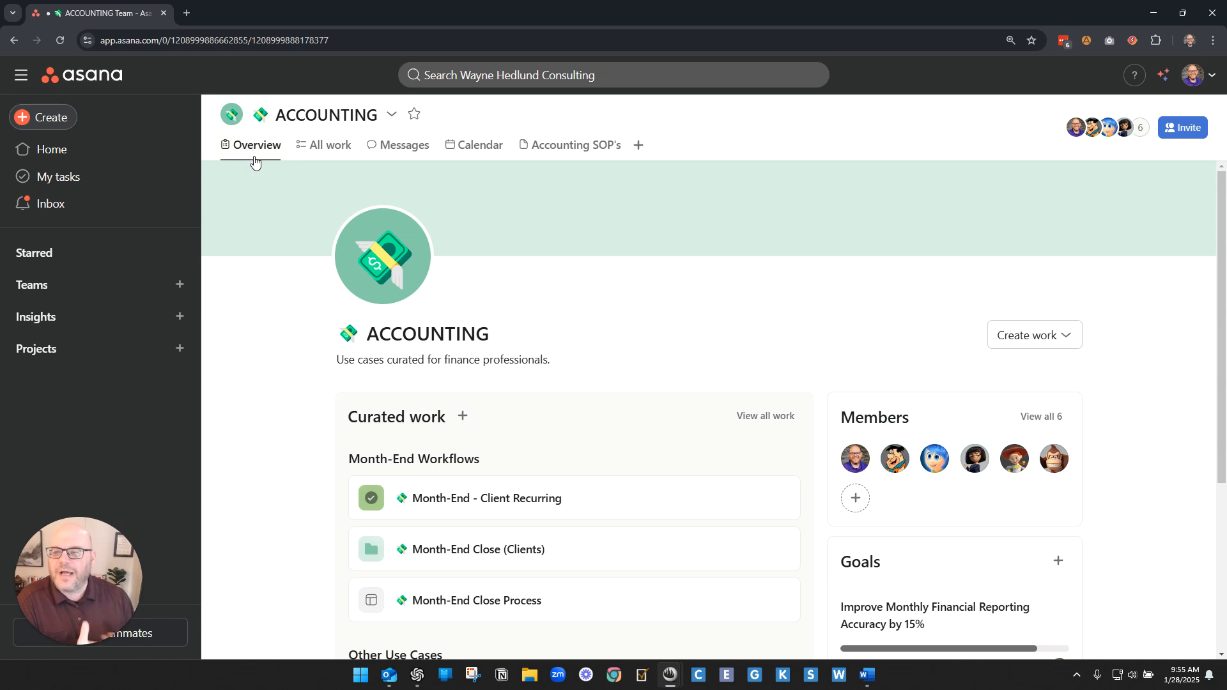
# Step: Set All work as the ACCOUNTING team's default view and dismiss the notification
pyautogui.click(320, 150)
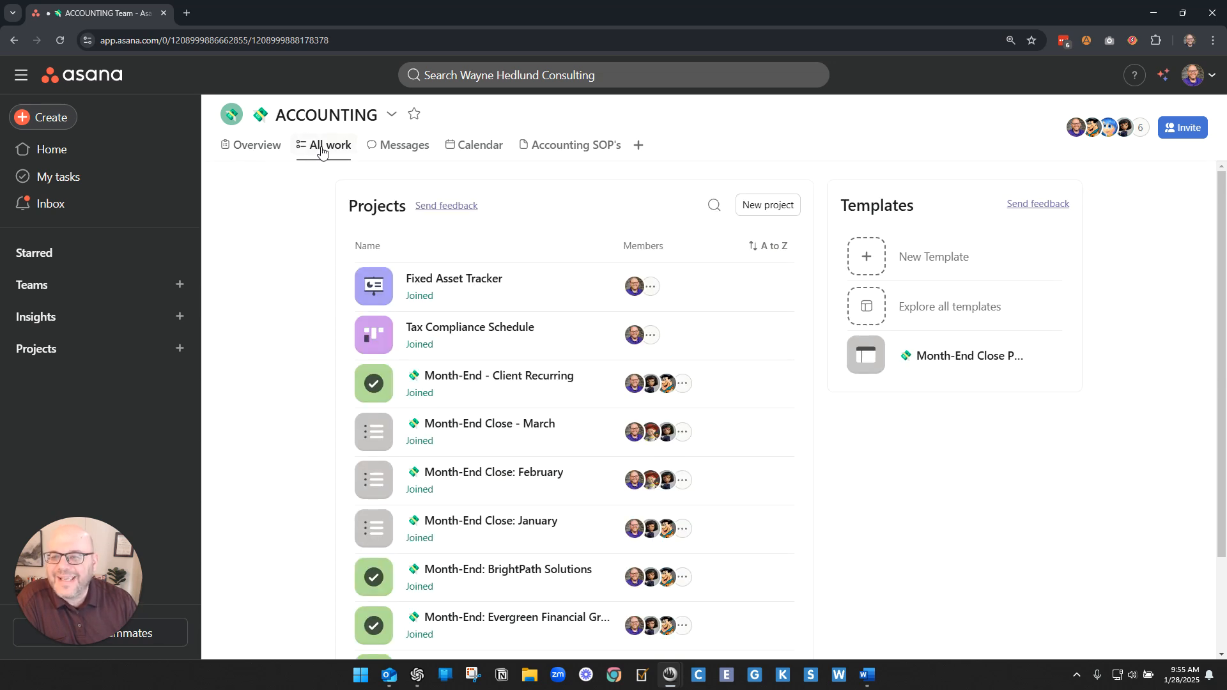
pyautogui.click(321, 150)
pyautogui.click(330, 205)
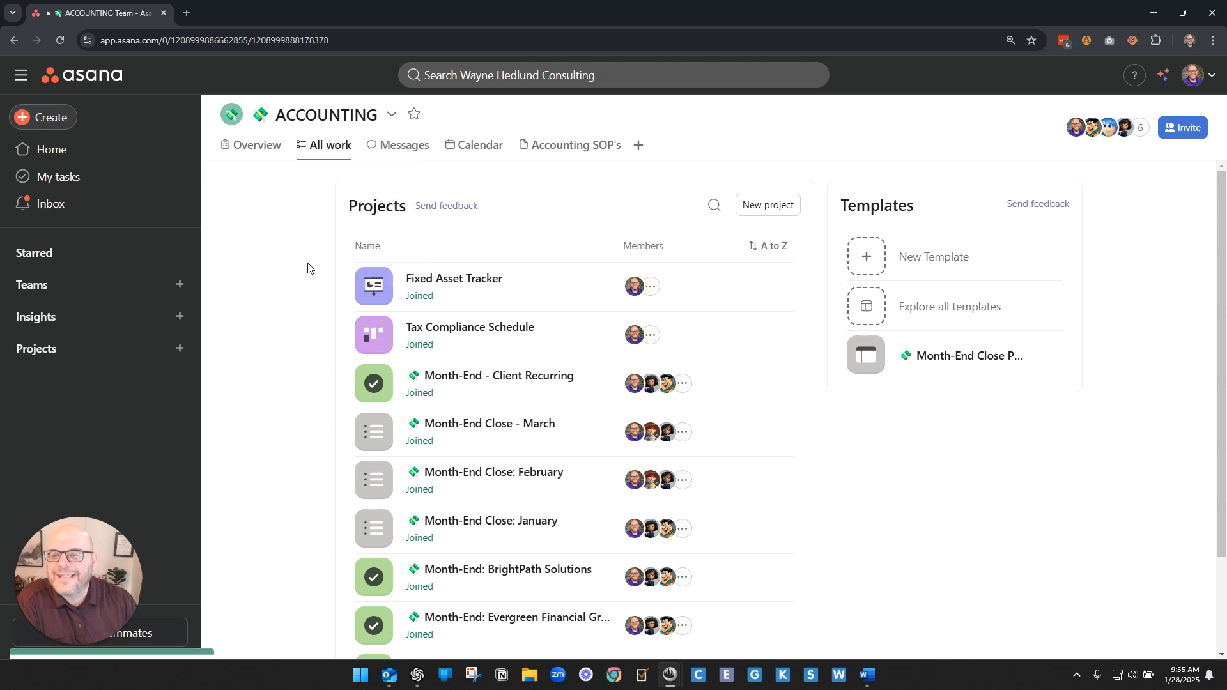
pyautogui.click(190, 569)
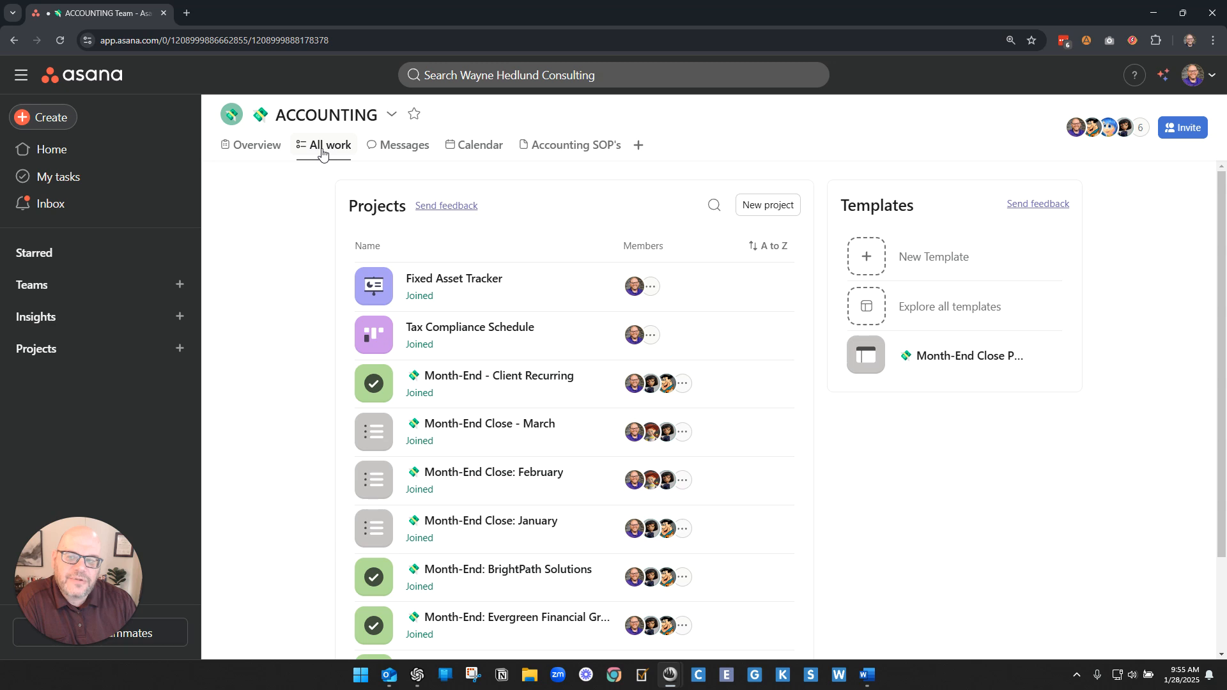
# Step: Open the team's Overview and set it as the default view
pyautogui.click(248, 153)
pyautogui.click(253, 151)
pyautogui.click(271, 182)
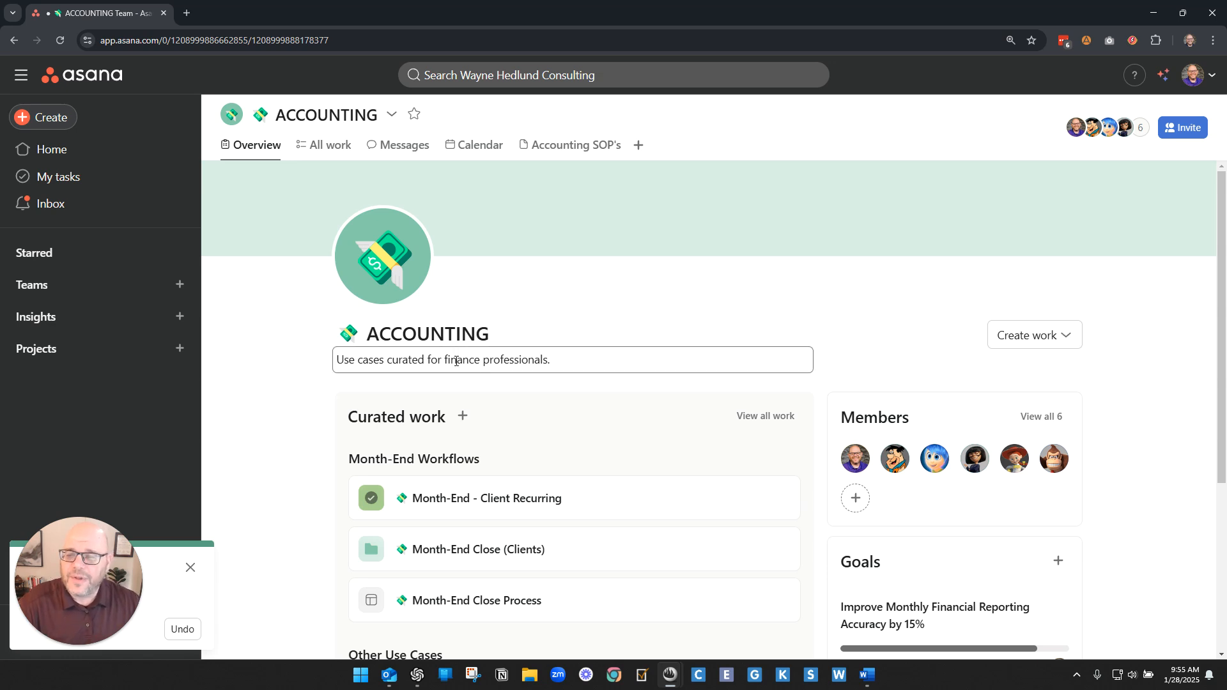
# Step: Review the ACCOUNTING team's description, curated work and members, and check the All work view before returning to the Overview
pyautogui.click(554, 362)
pyautogui.click(635, 327)
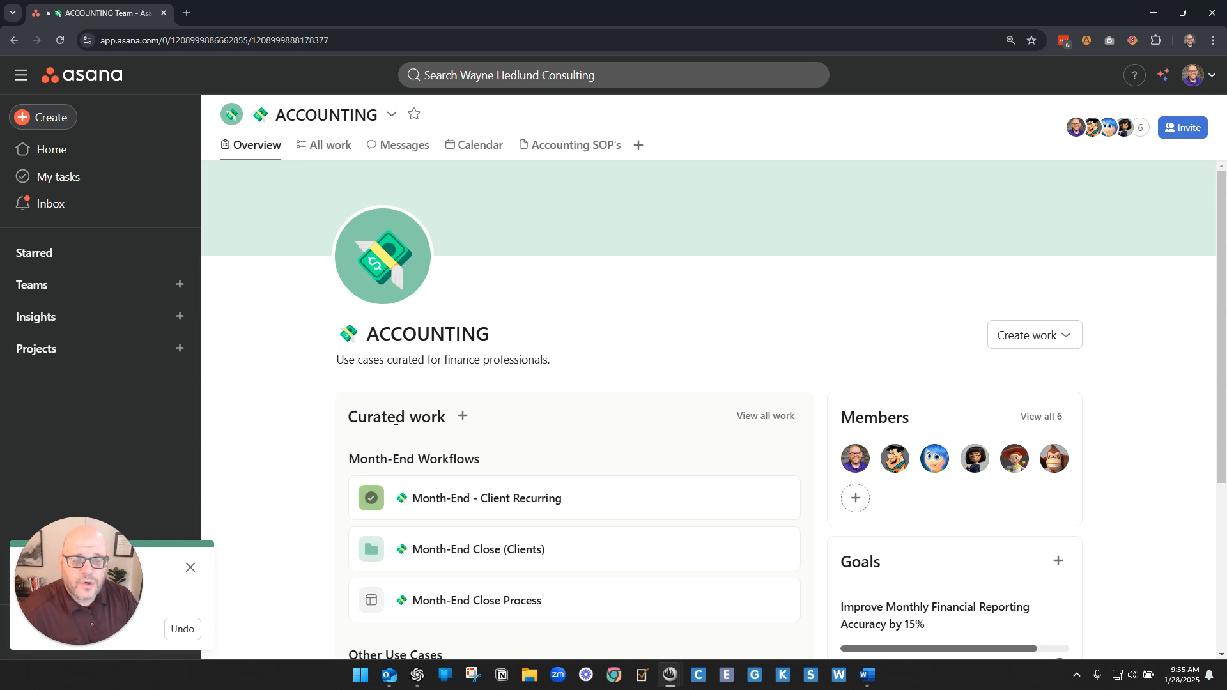
pyautogui.scroll(-1, 835, 371)
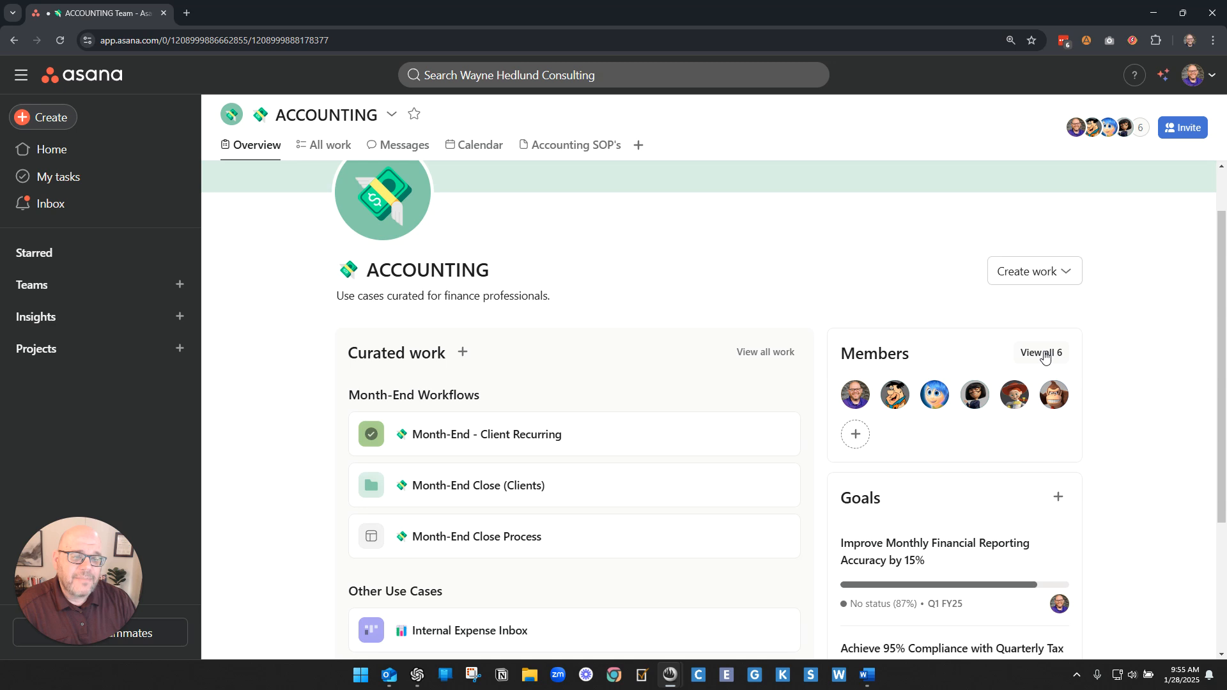
pyautogui.scroll(1, 656, 473)
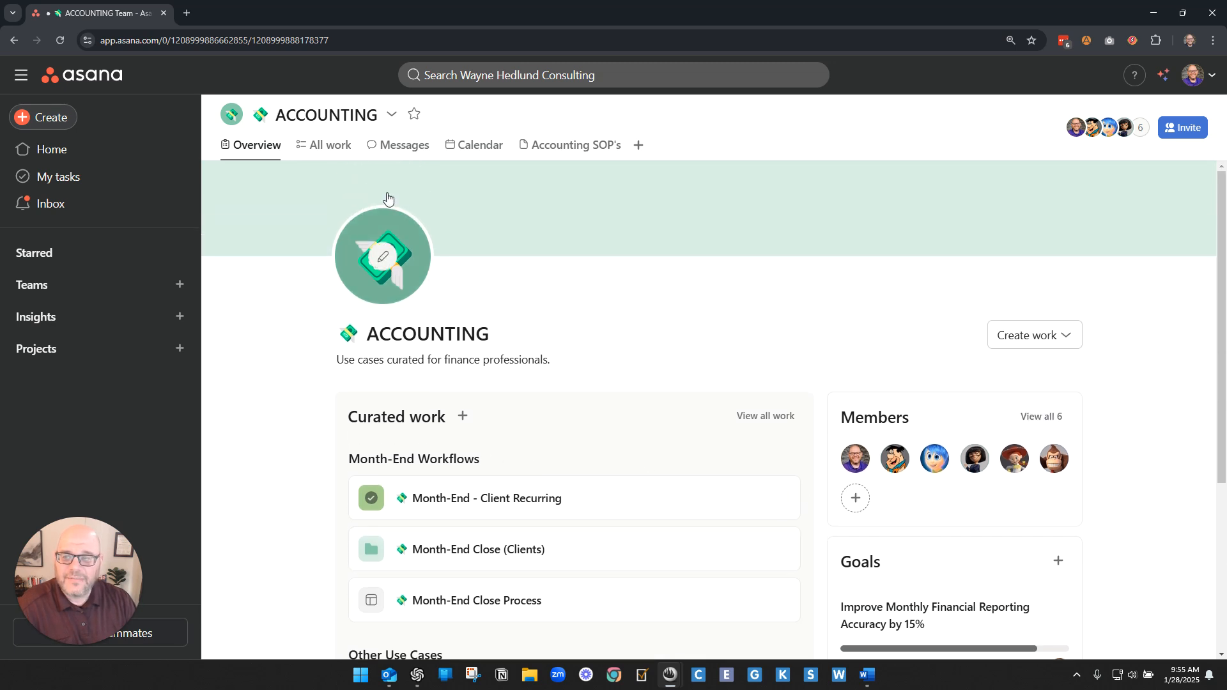
pyautogui.click(333, 149)
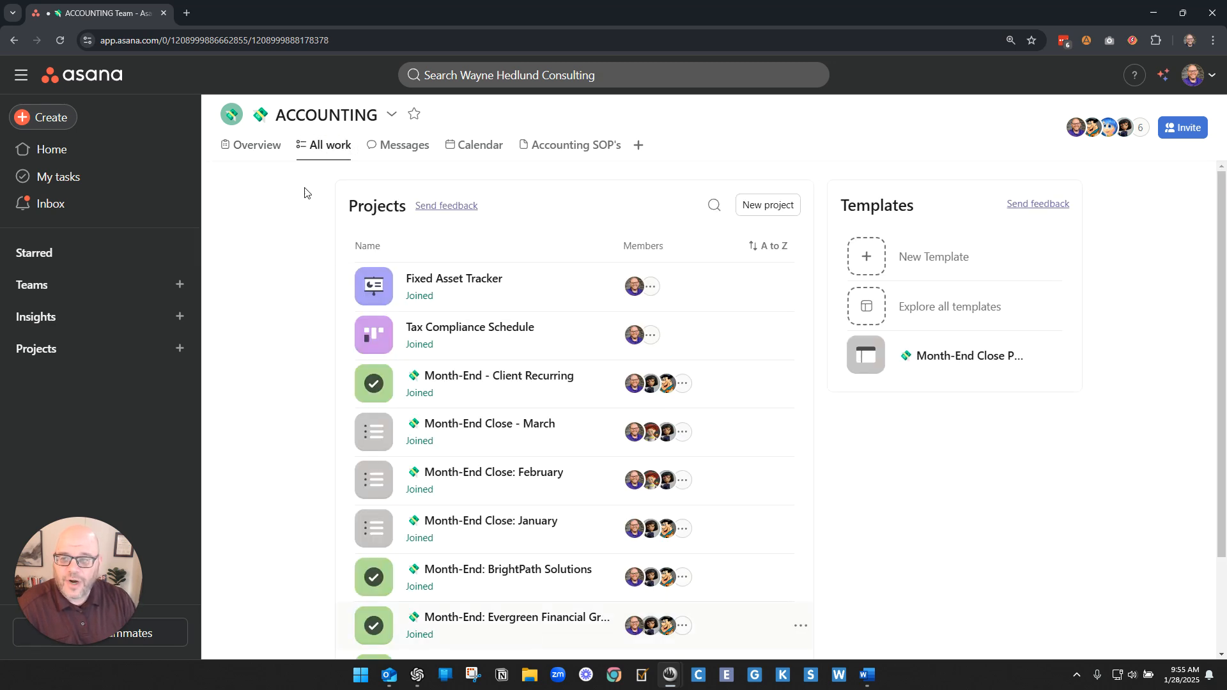
pyautogui.click(259, 150)
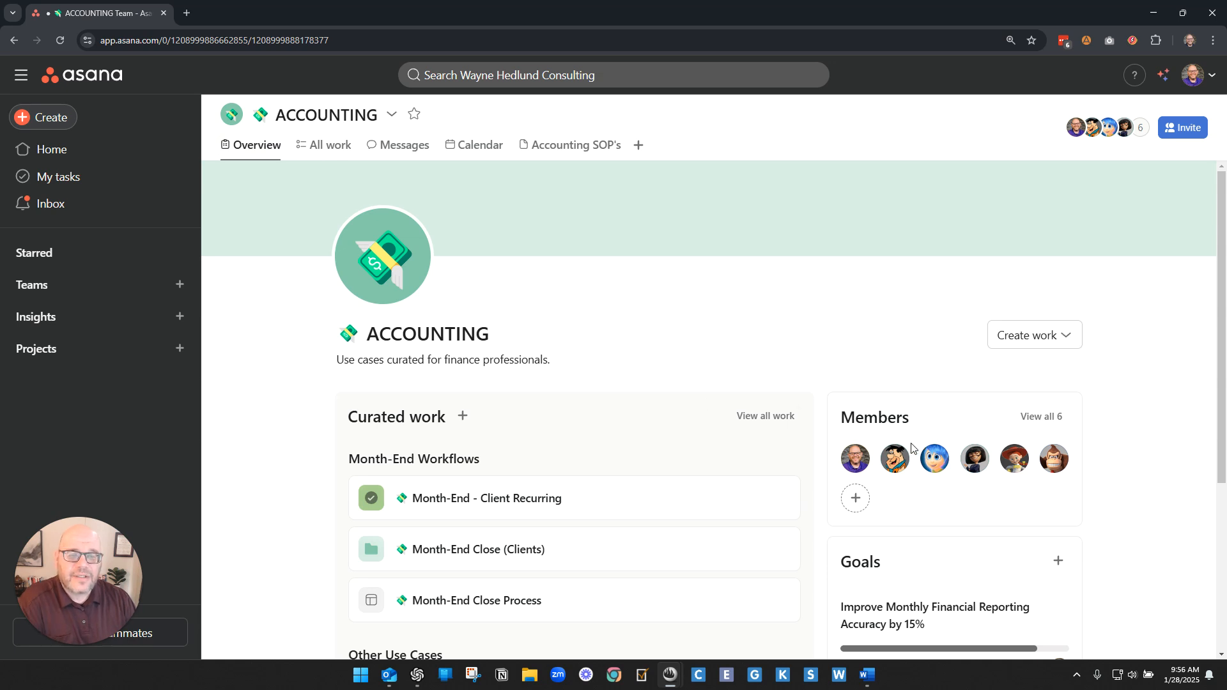
# Step: Examine the members, goals and curated work sections on the ACCOUNTING team's Overview
pyautogui.scroll(-4, 913, 448)
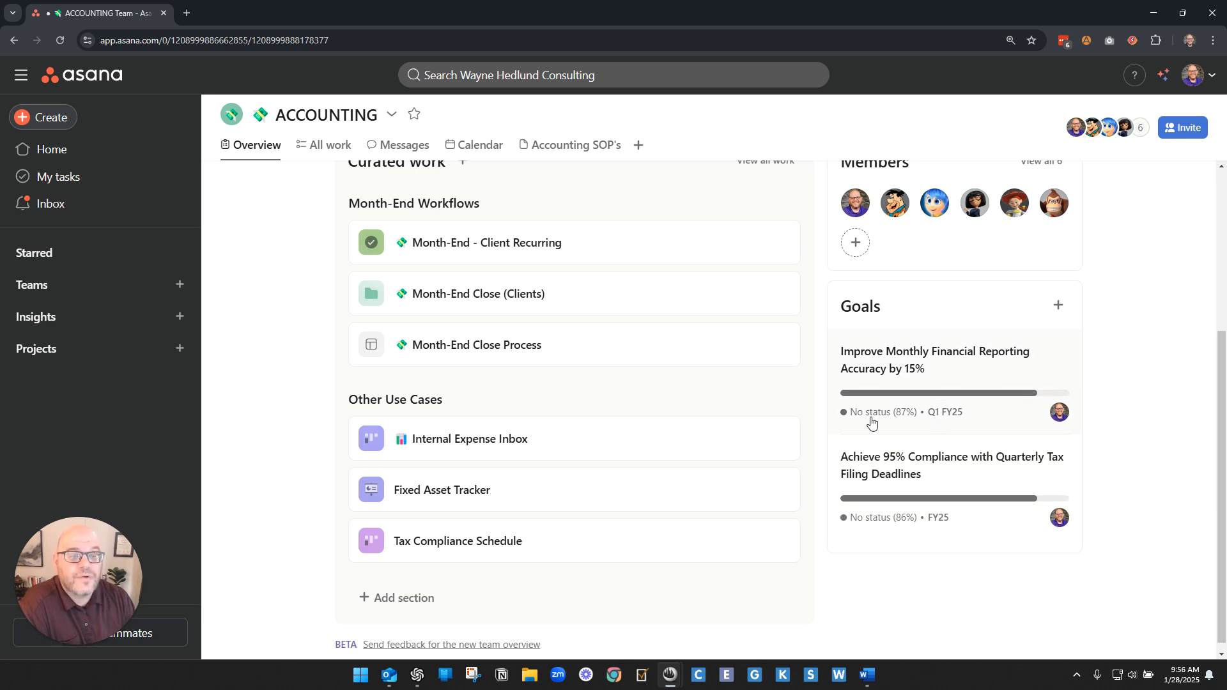
pyautogui.moveTo(868, 415)
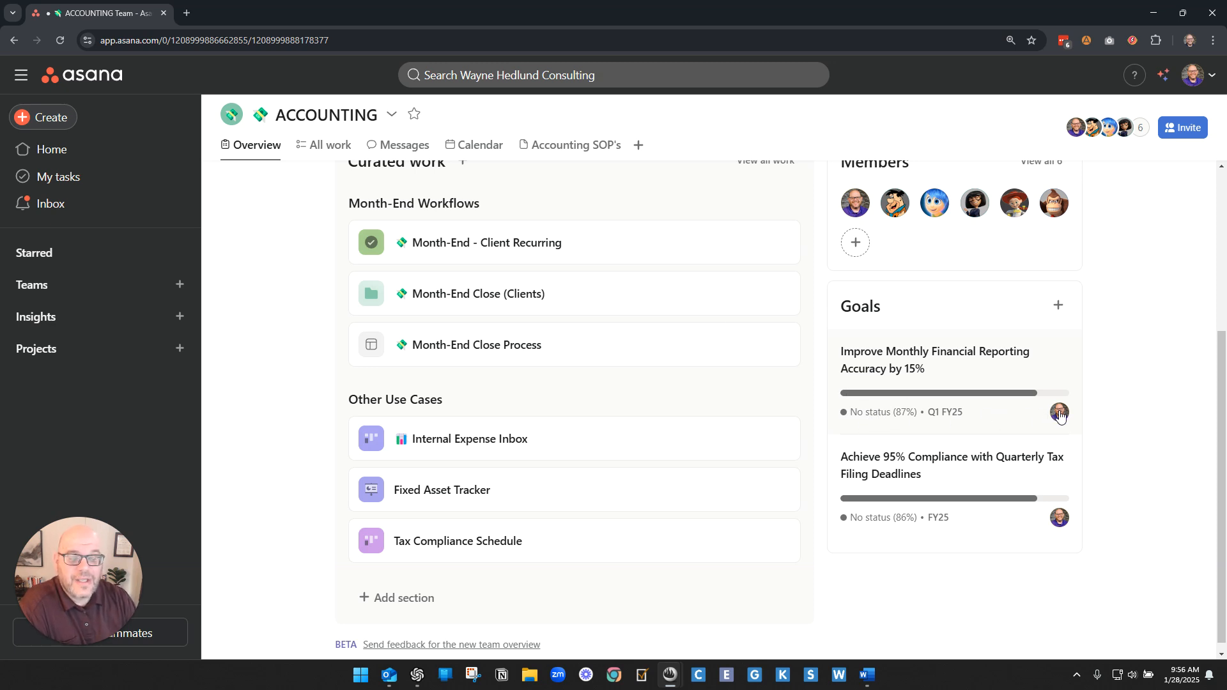
pyautogui.moveTo(1059, 414)
pyautogui.scroll(2, 935, 581)
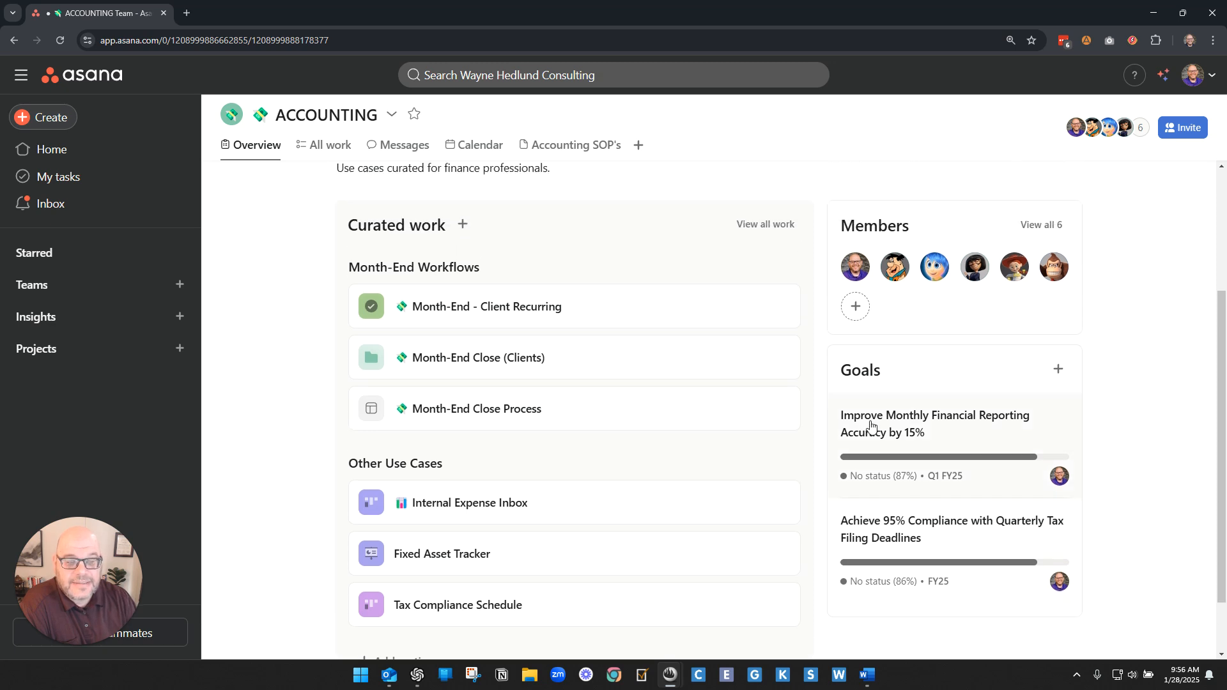
pyautogui.scroll(2, 951, 554)
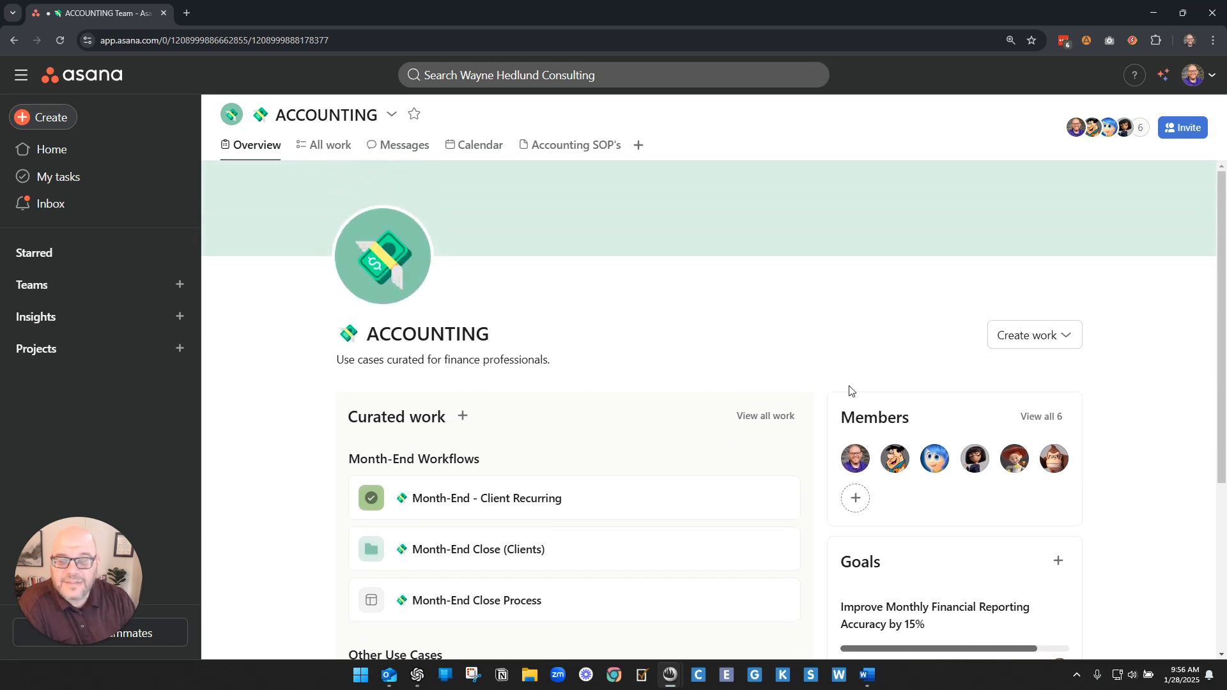
pyautogui.scroll(-3, 786, 641)
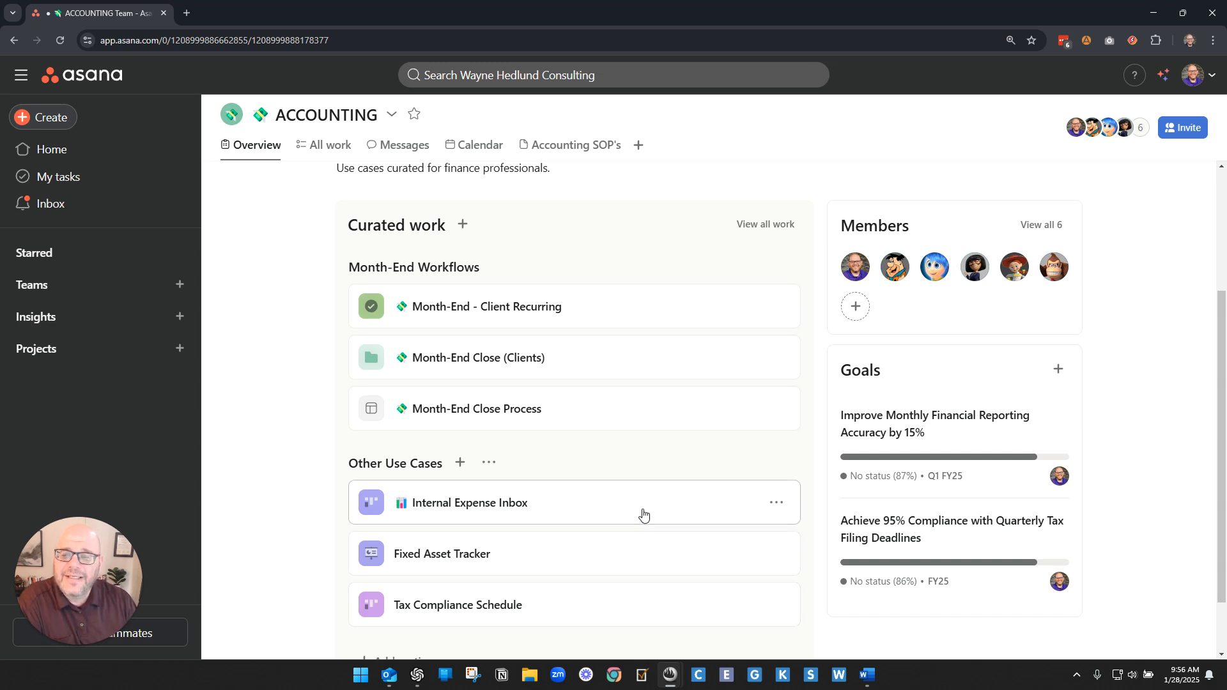
pyautogui.scroll(3, 595, 481)
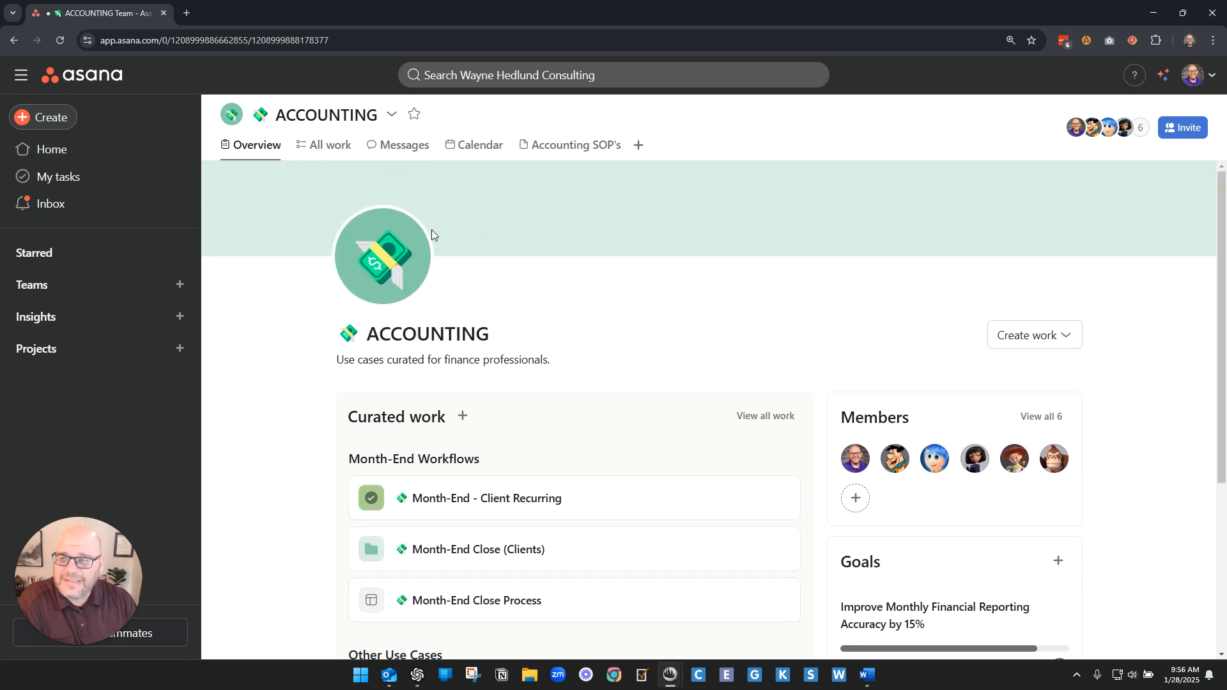
pyautogui.moveTo(365, 332); pyautogui.dragTo(595, 337)
pyautogui.click(610, 342)
# Step: Add a section named "Test Section" to the team's curated work
pyautogui.scroll(-1, 609, 342)
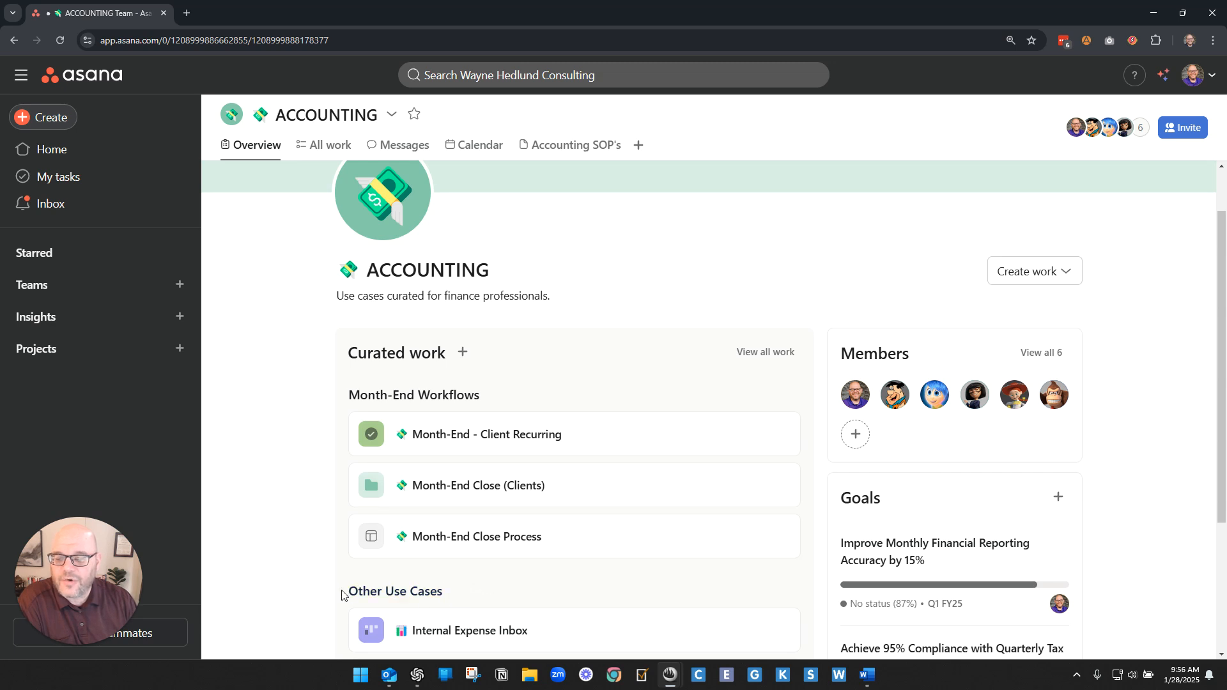
pyautogui.scroll(-3, 447, 505)
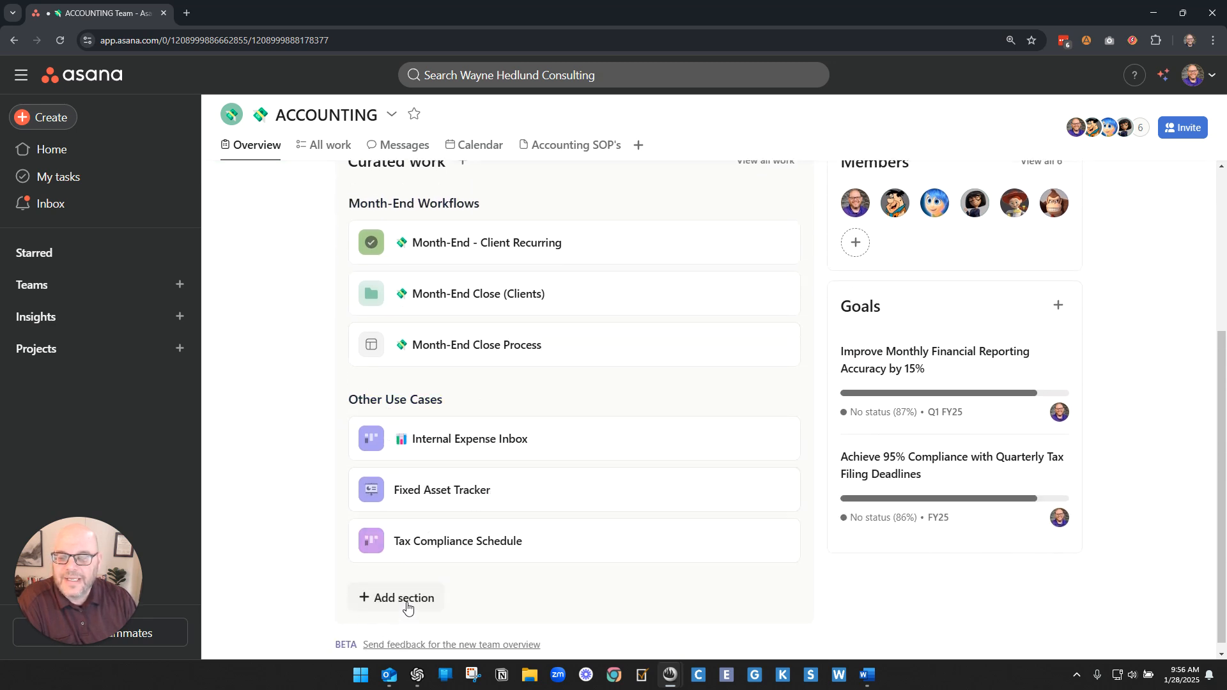
pyautogui.scroll(5, 460, 543)
pyautogui.click(462, 417)
pyautogui.click(501, 447)
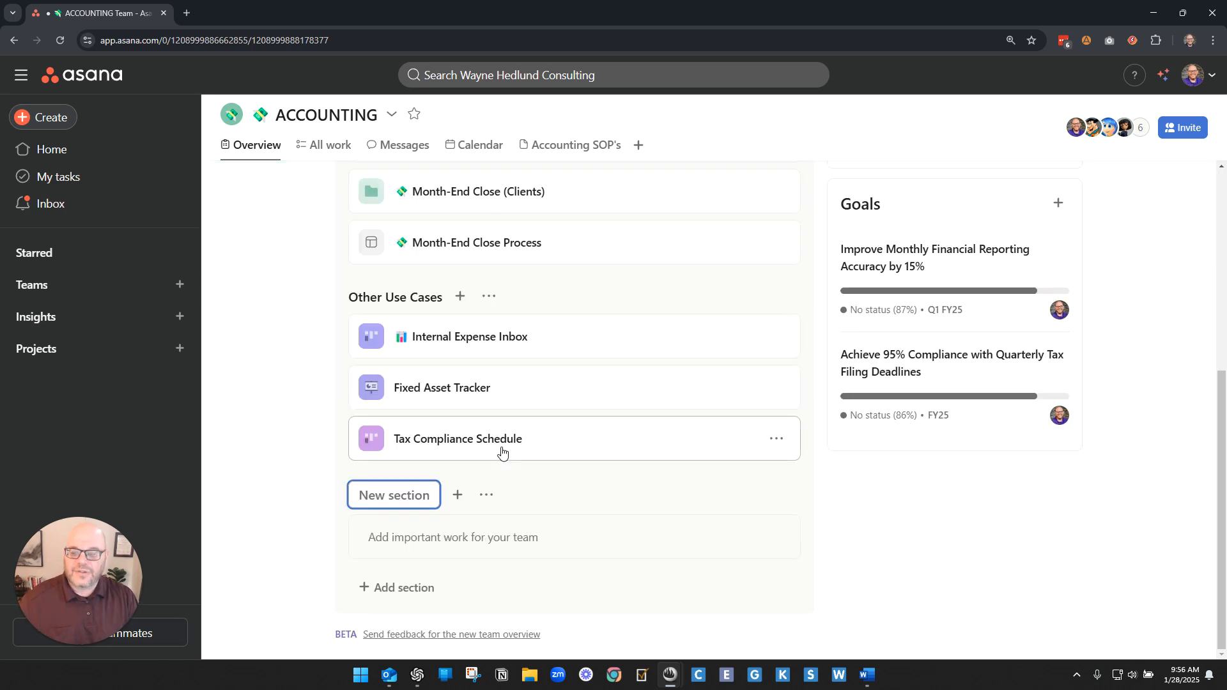
pyautogui.write('Test Section')
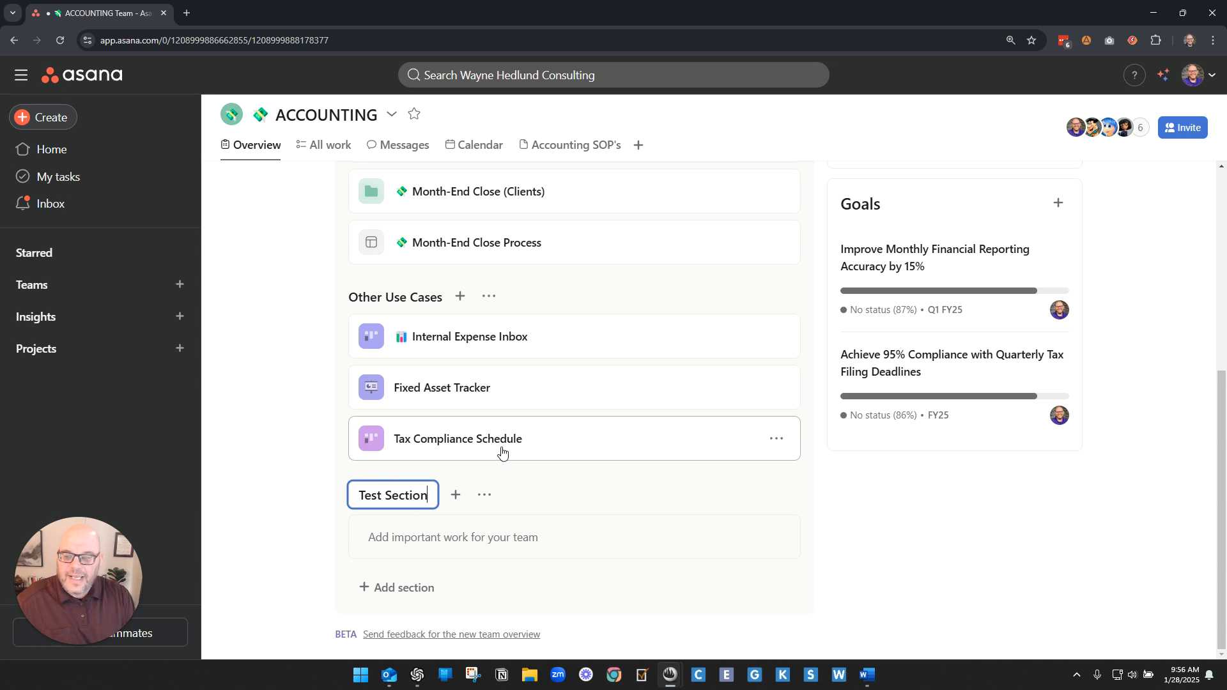
pyautogui.click(629, 505)
# Step: Move Test Section up above Other Use Cases and Month-End Workflows, to the start of the curated work
pyautogui.click(464, 497)
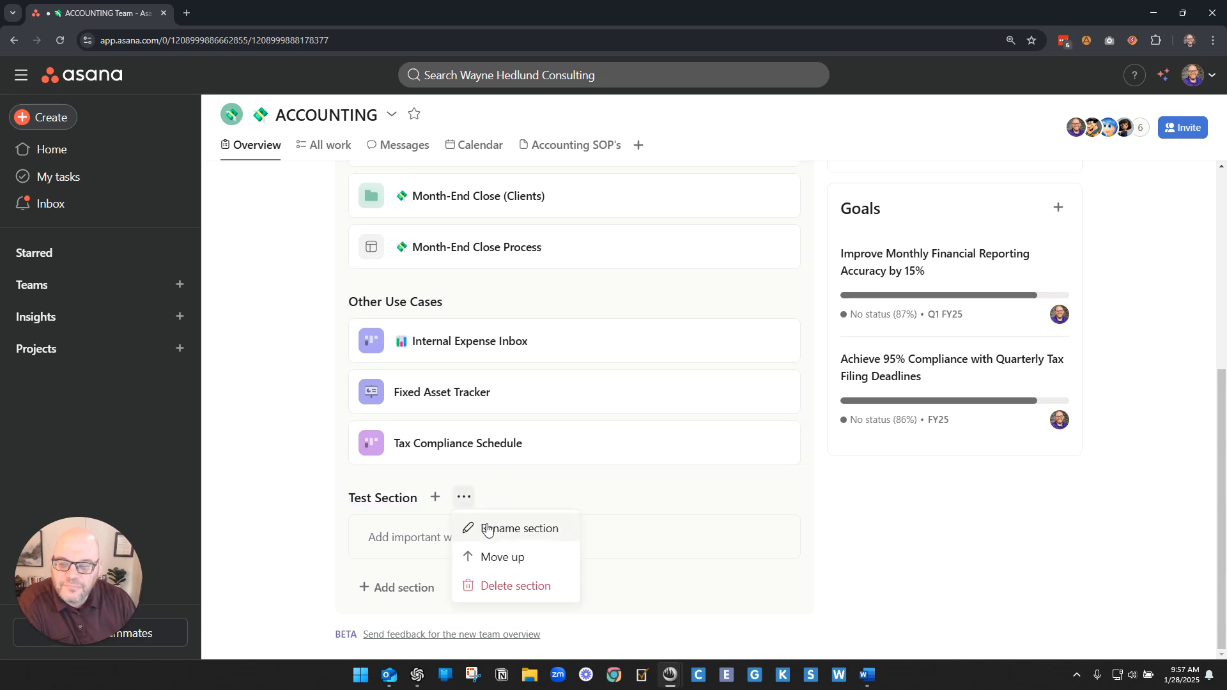
pyautogui.click(500, 555)
pyautogui.click(465, 302)
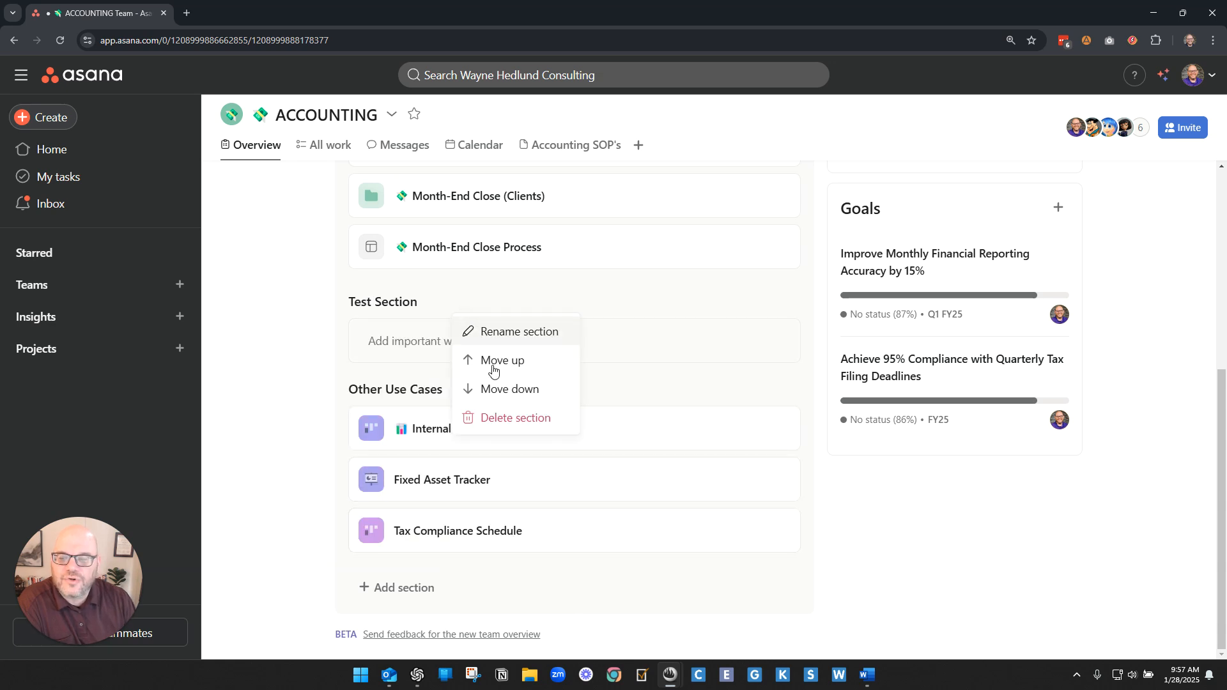
pyautogui.click(501, 367)
pyautogui.scroll(3, 605, 477)
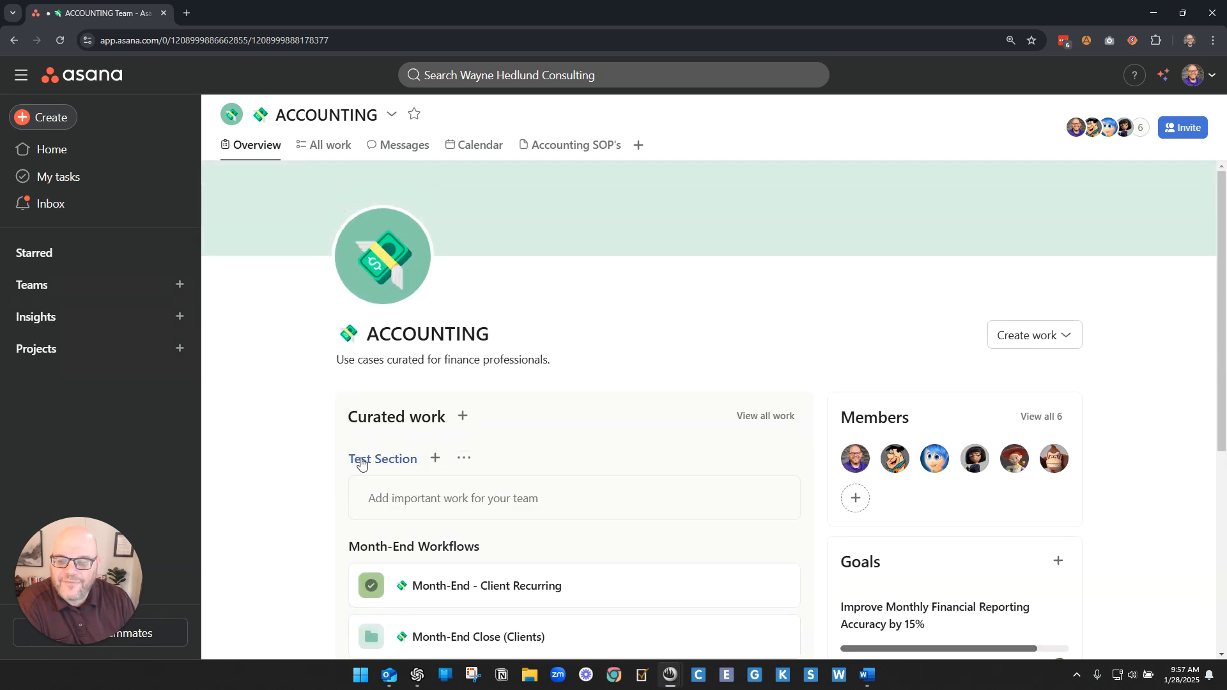
# Step: Link the existing CRM Samples team to Test Section under the name "CRM Team"
pyautogui.scroll(-1, 473, 511)
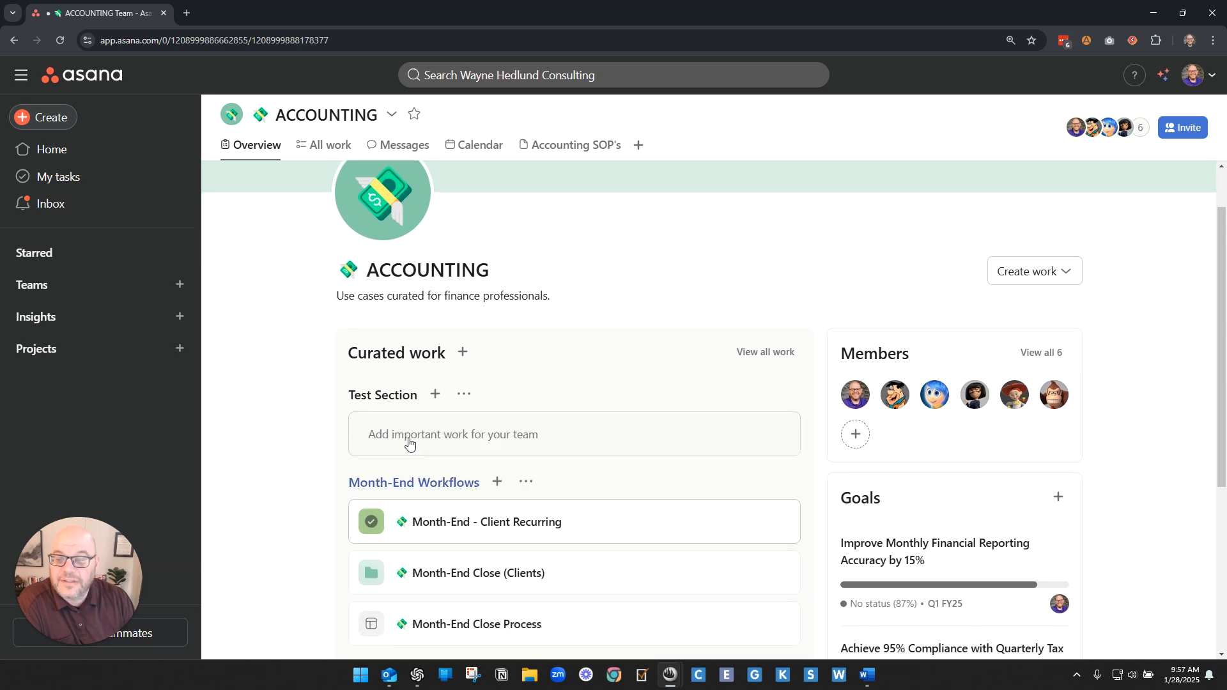
pyautogui.click(435, 396)
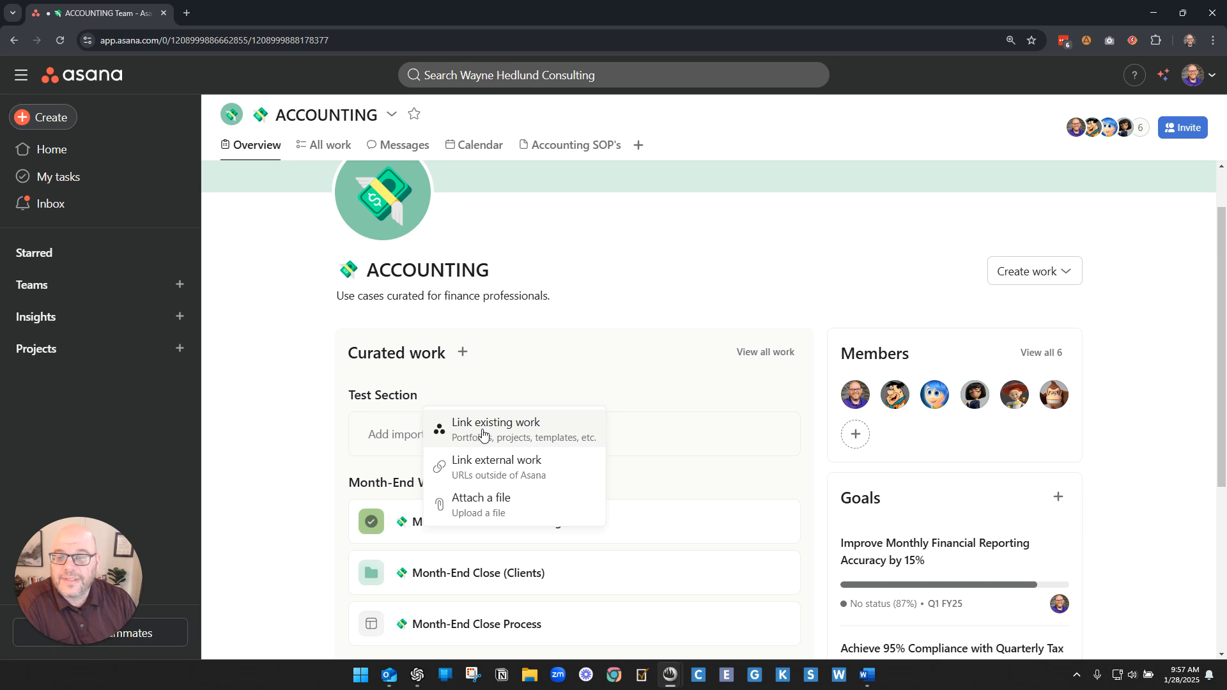
pyautogui.click(484, 434)
pyautogui.write('crm')
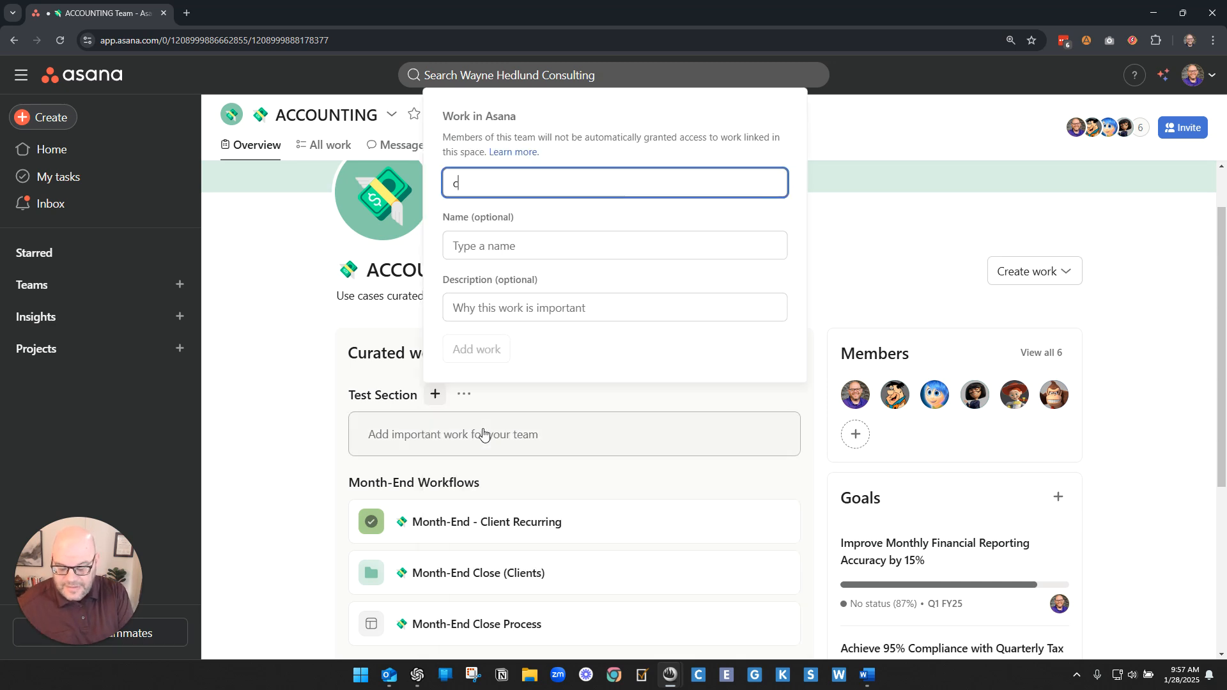
pyautogui.press('Return')
pyautogui.click(505, 246)
pyautogui.write('CRM Team')
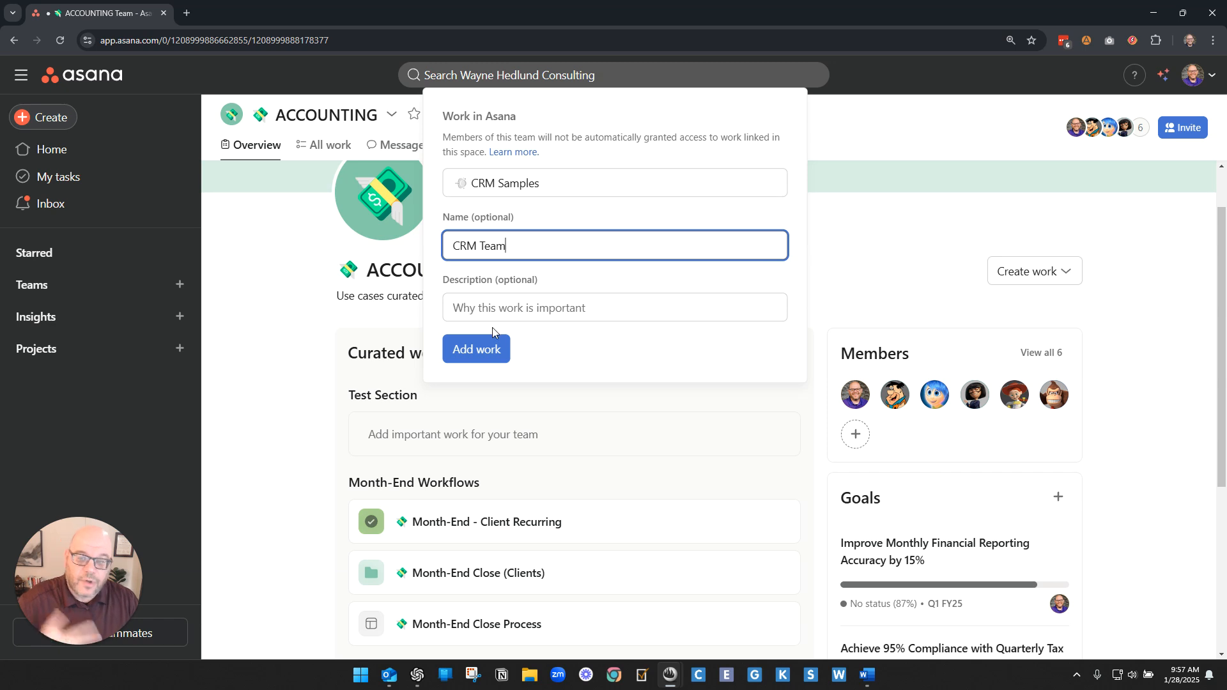
pyautogui.click(479, 350)
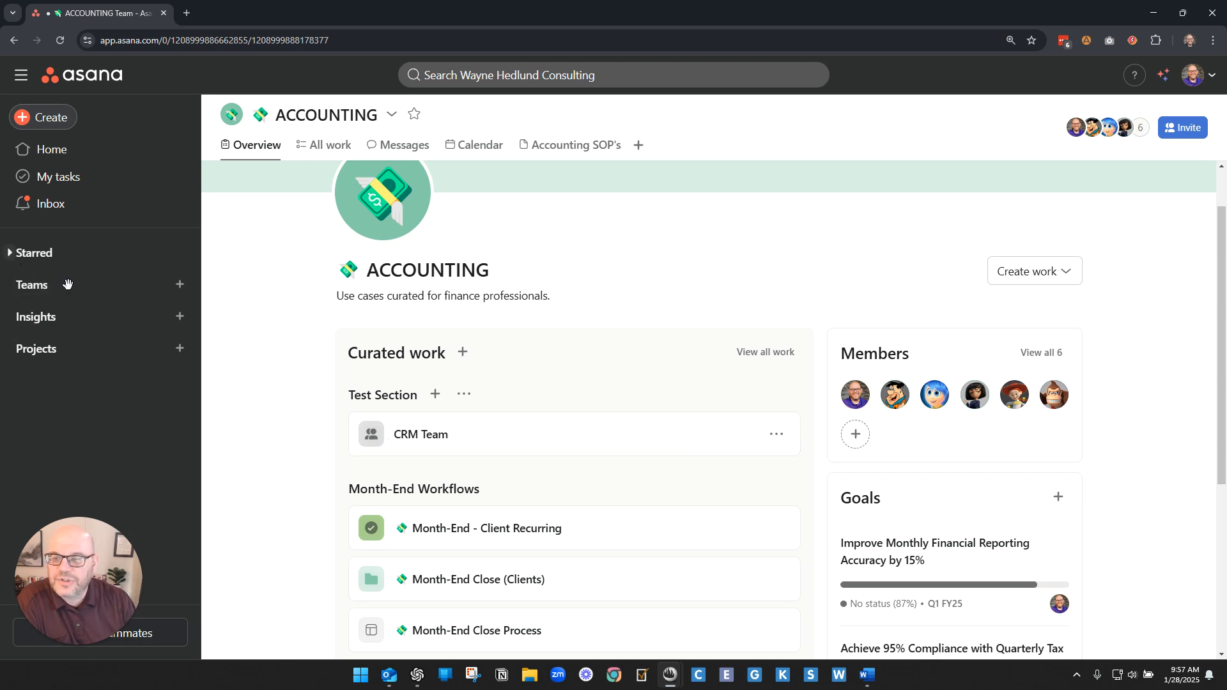
# Step: Remove the CRM Team item from Test Section and delete the section
pyautogui.click(777, 437)
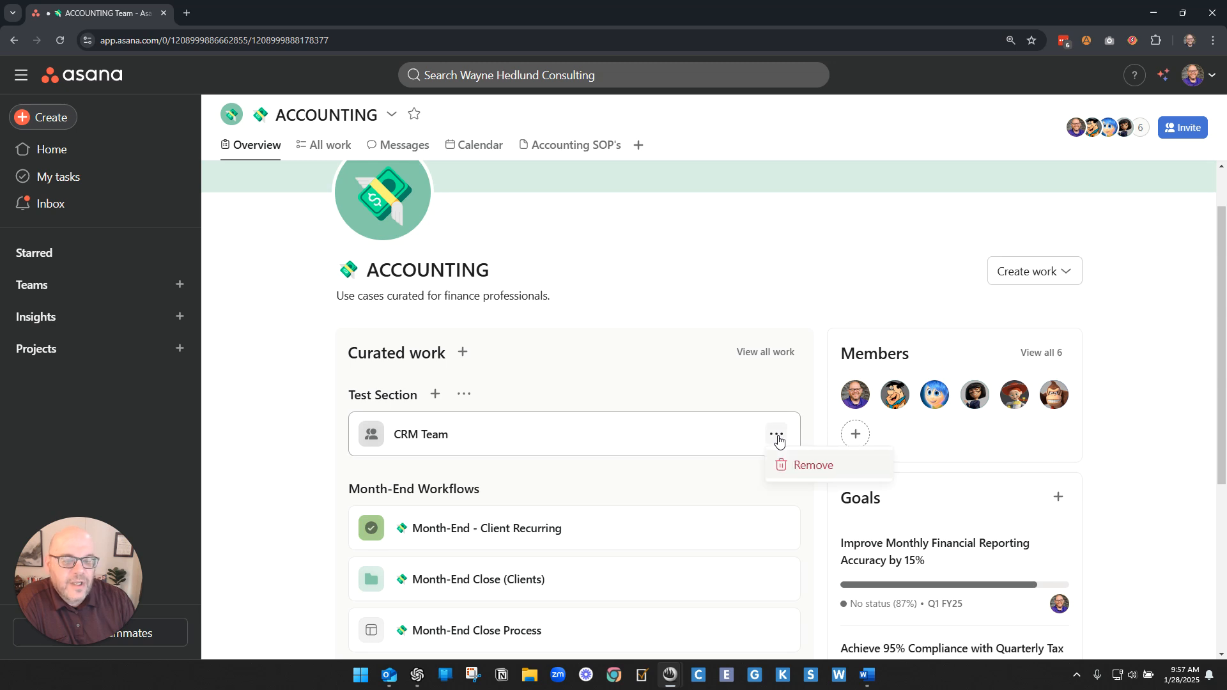
pyautogui.click(803, 473)
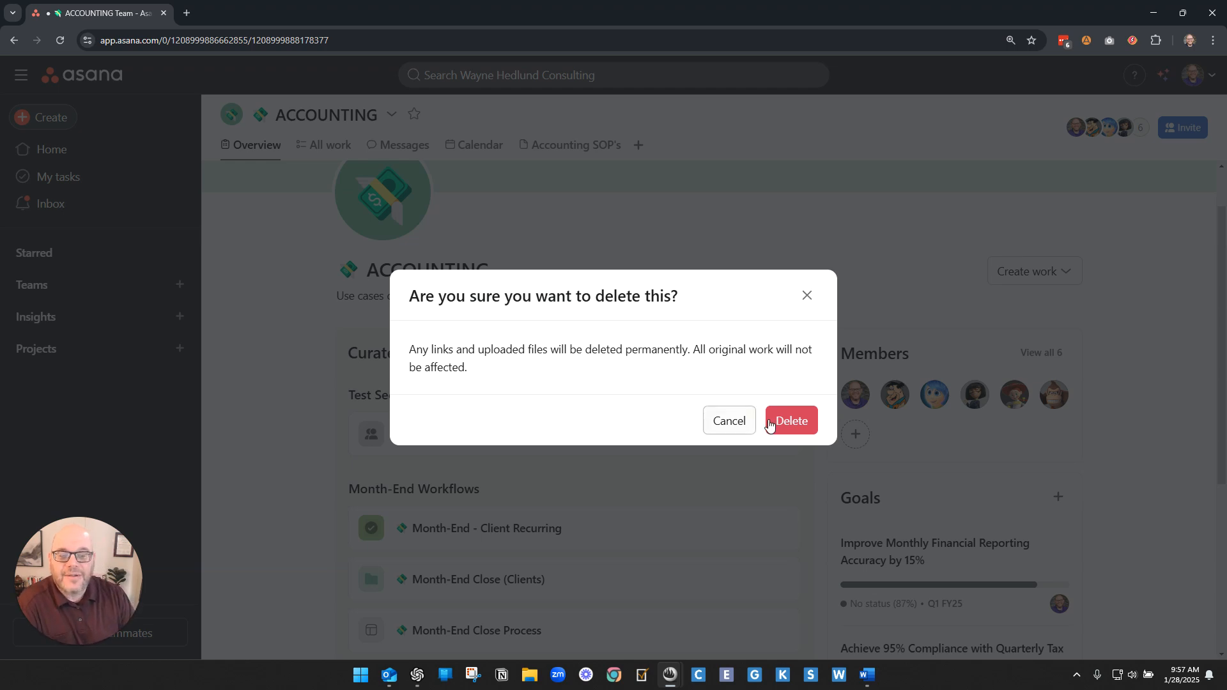
pyautogui.click(792, 421)
pyautogui.click(466, 396)
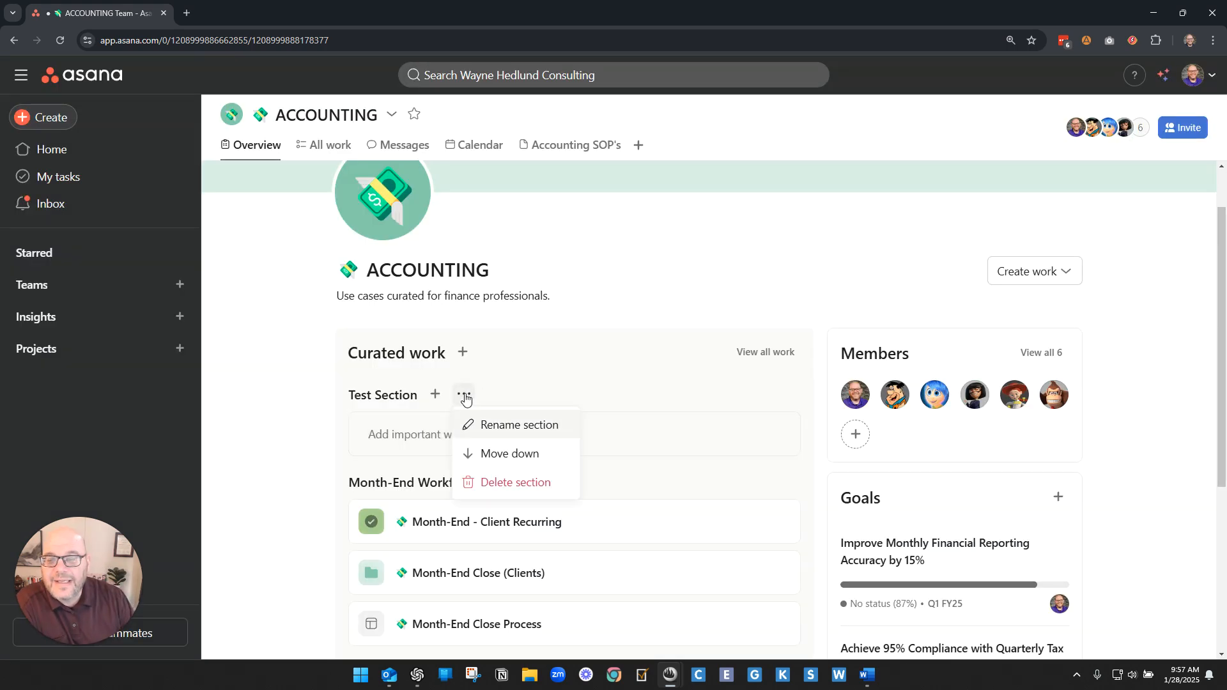
pyautogui.click(515, 483)
pyautogui.click(770, 414)
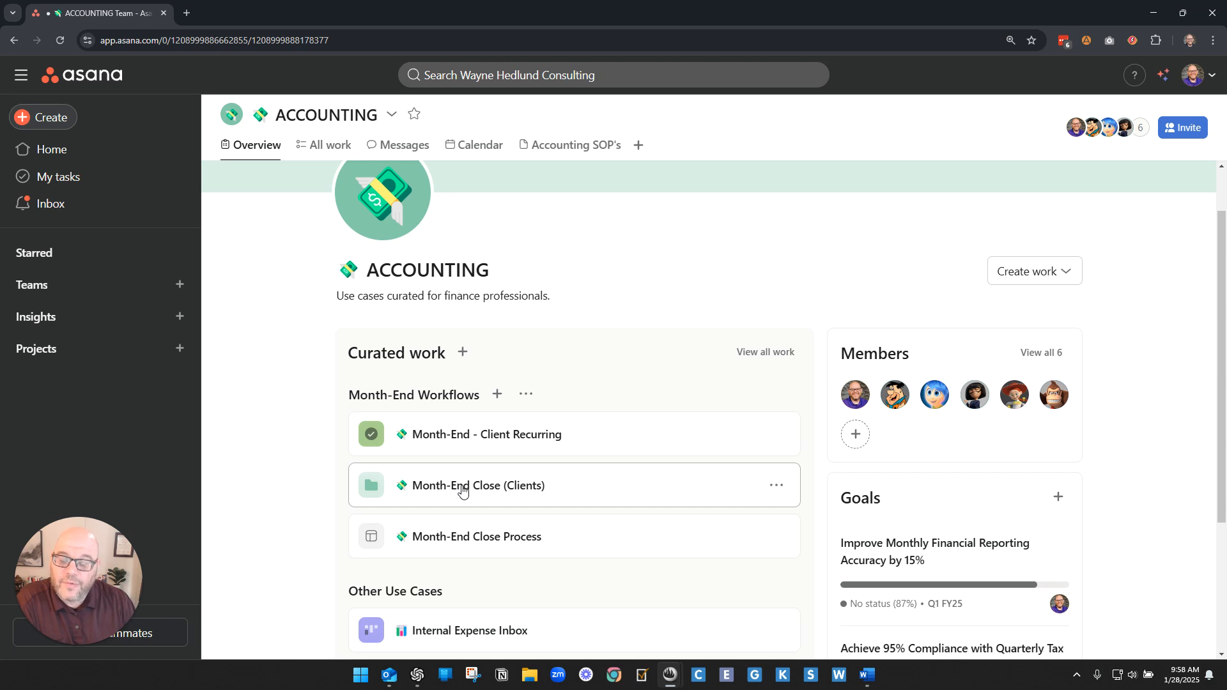
# Step: Link the existing Month End Close portfolio to Month-End Workflows and place it directly above Month-End Close (Clients)
pyautogui.click(498, 394)
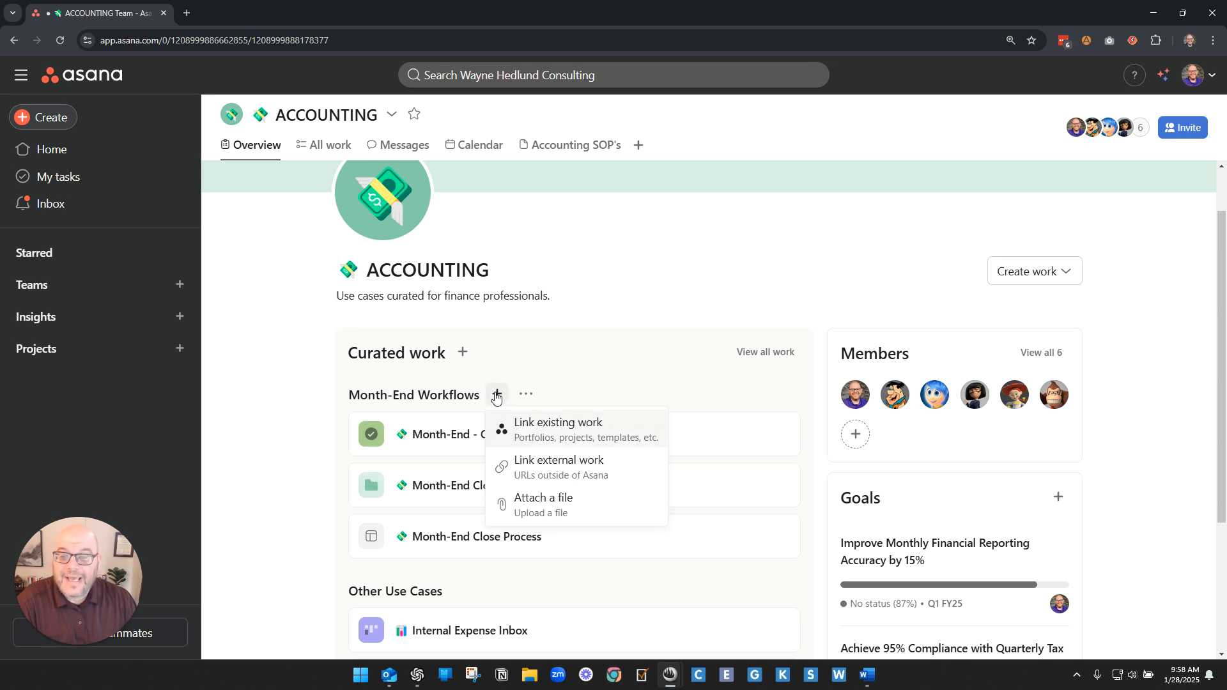
pyautogui.click(541, 433)
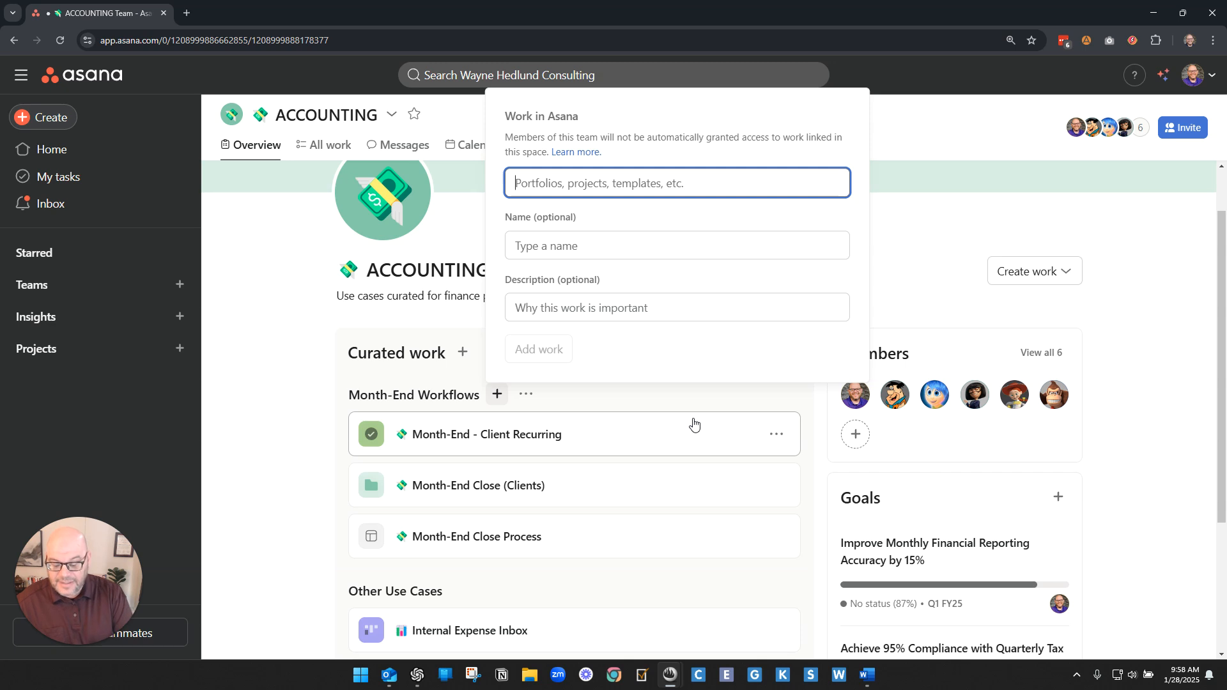
pyautogui.write('month end')
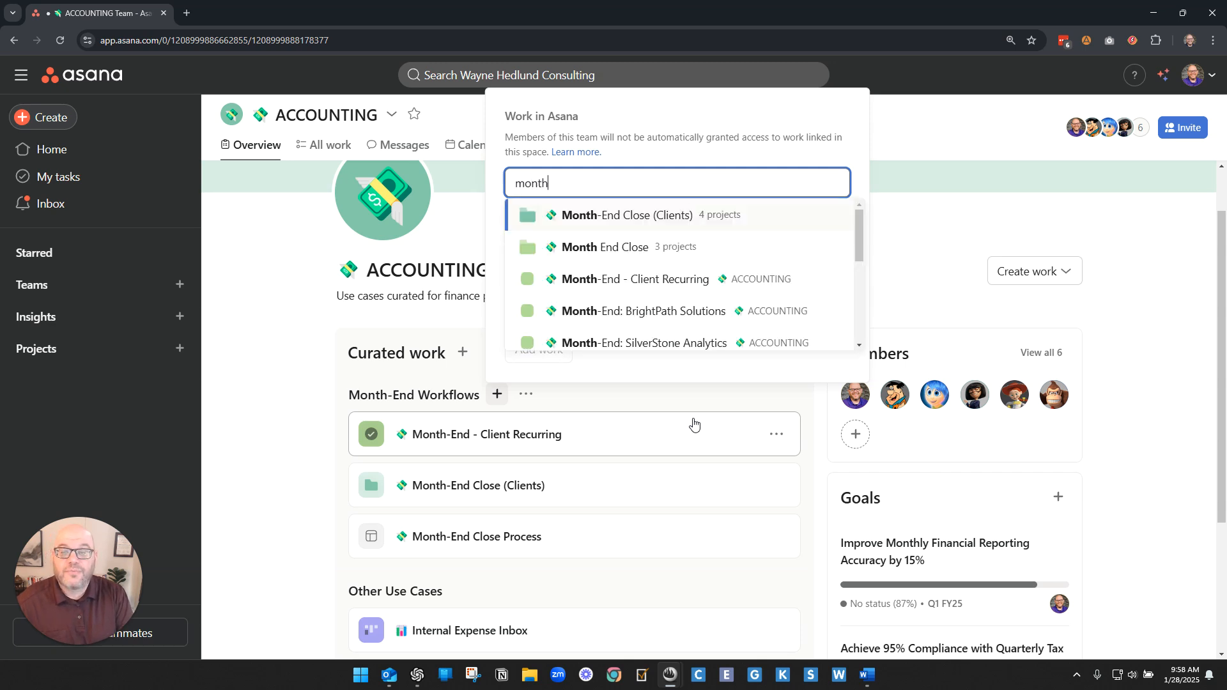
pyautogui.click(611, 249)
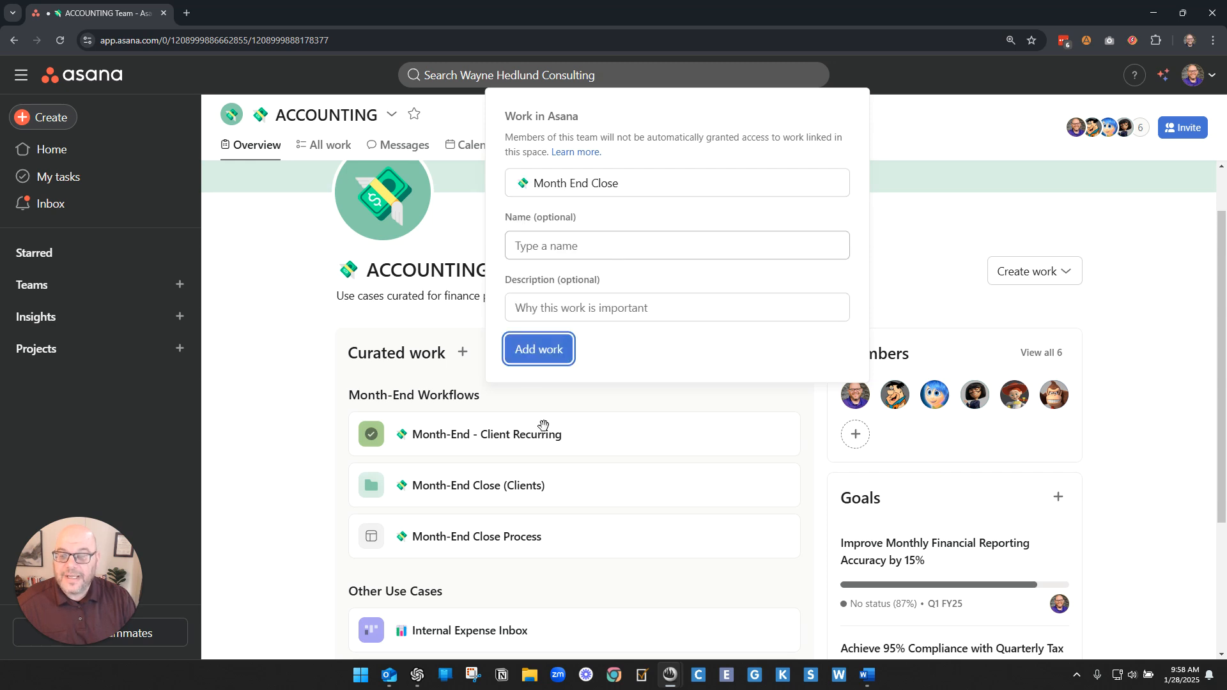
pyautogui.click(539, 352)
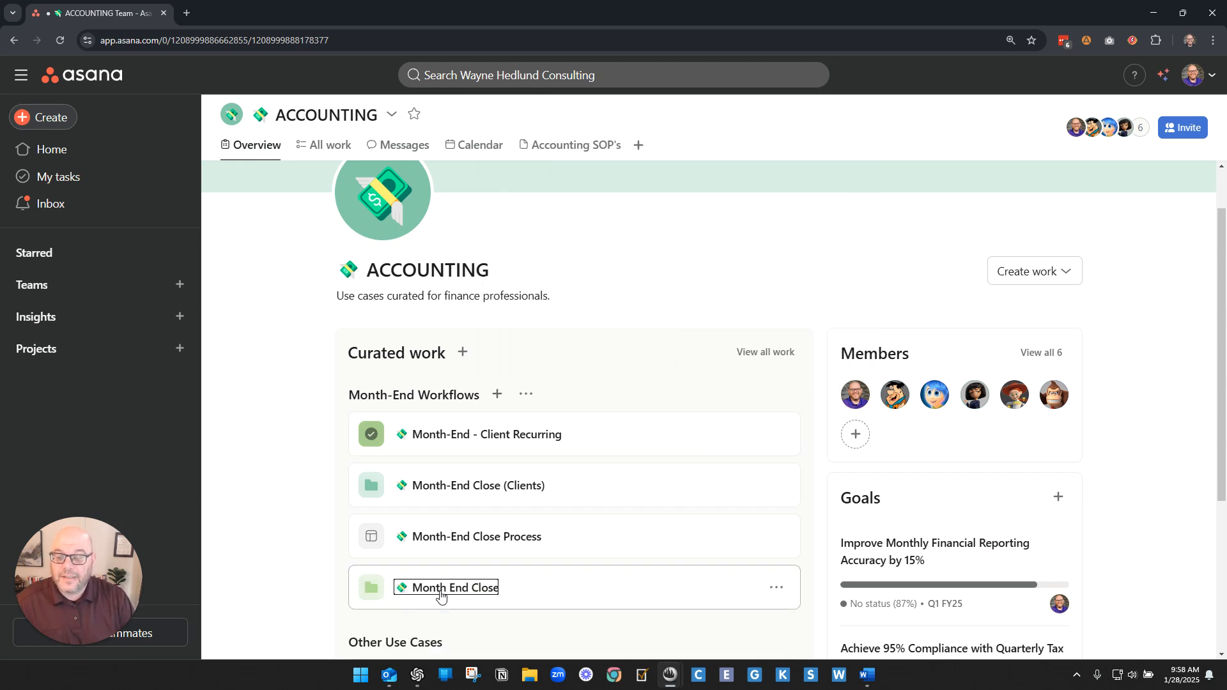
pyautogui.moveTo(540, 592); pyautogui.dragTo(539, 483)
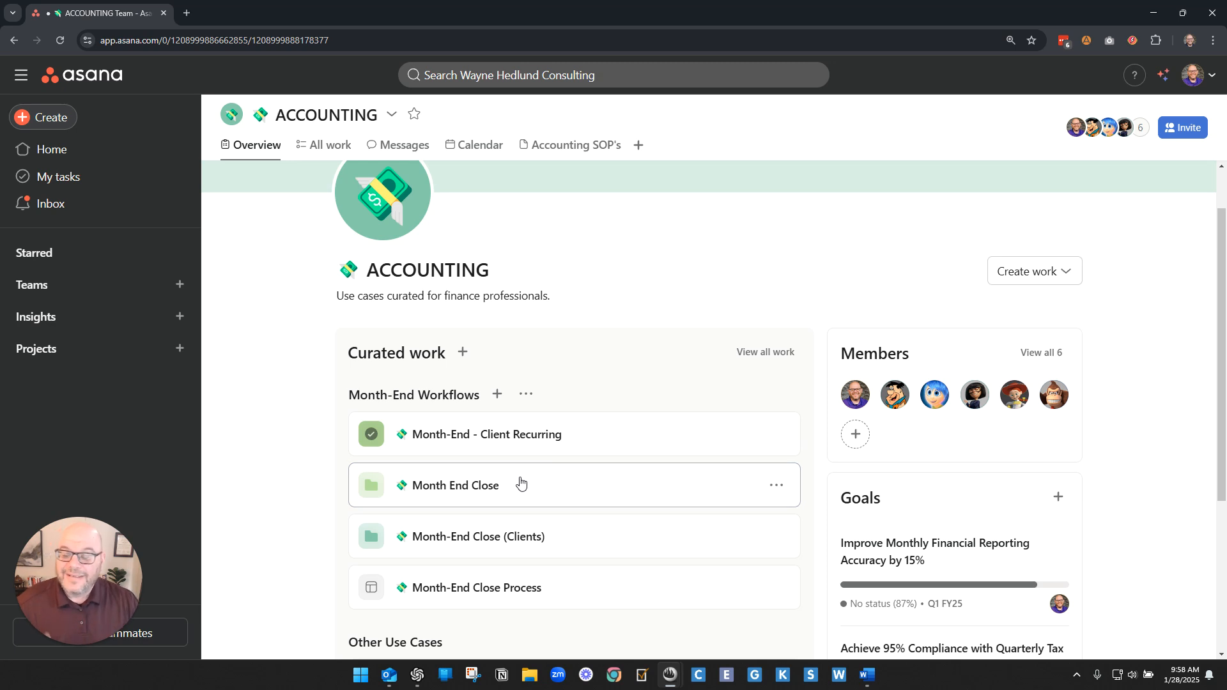
pyautogui.click(498, 395)
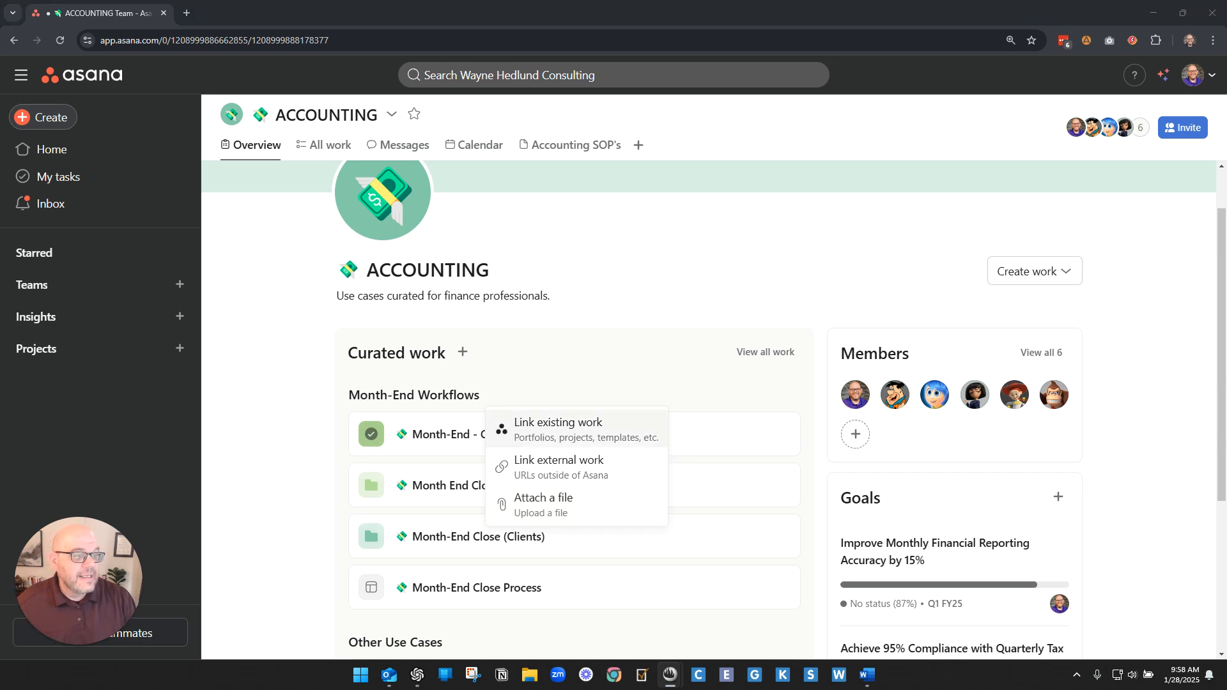
pyautogui.click(551, 466)
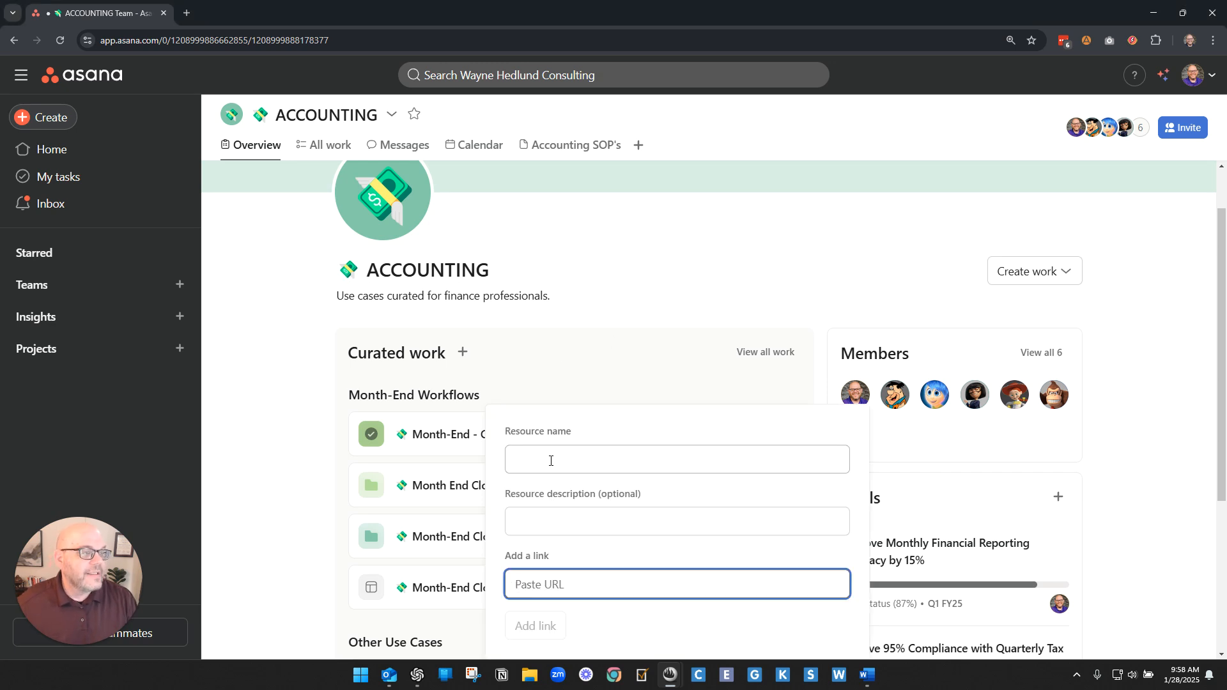
pyautogui.click(551, 461)
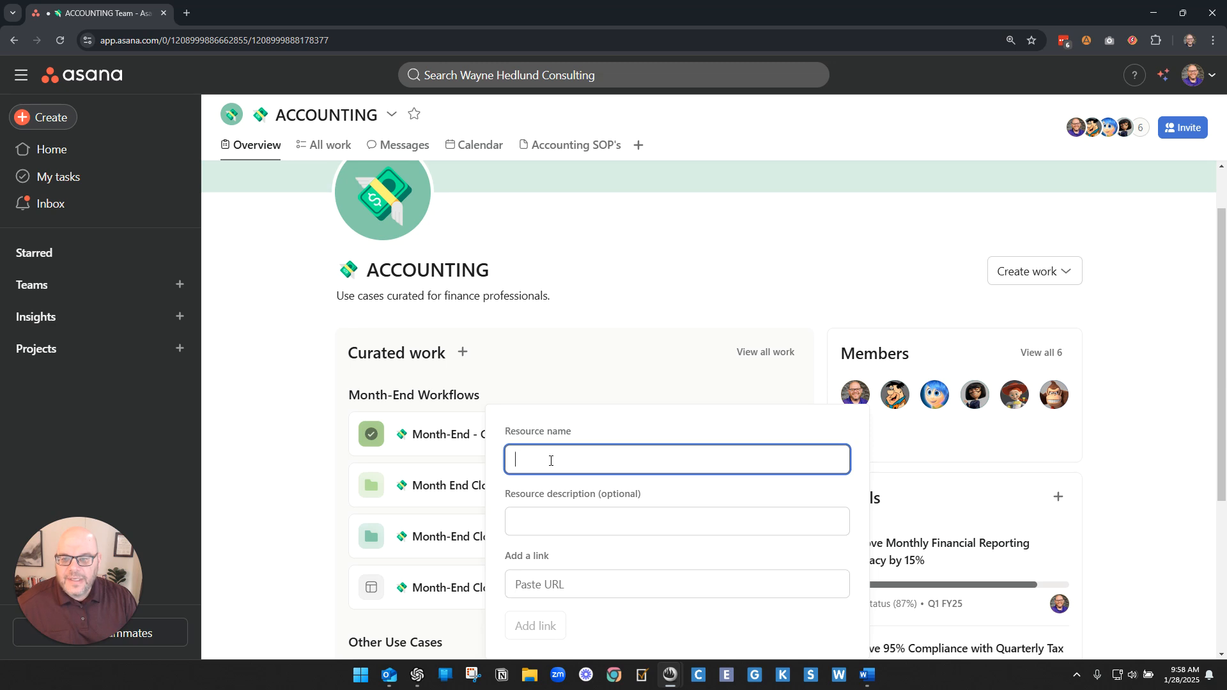
pyautogui.write('Accounting Best Practices Podcast')
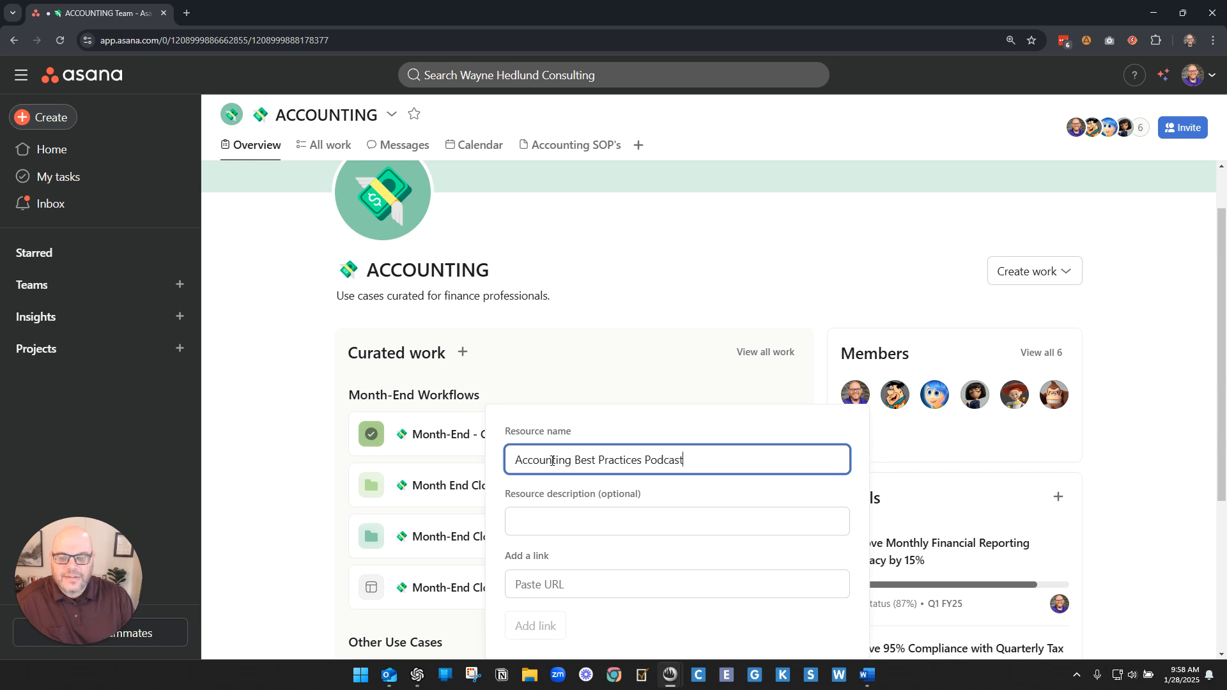
pyautogui.click(589, 583)
pyautogui.write('https://www.accountingtools.com/podcasts')
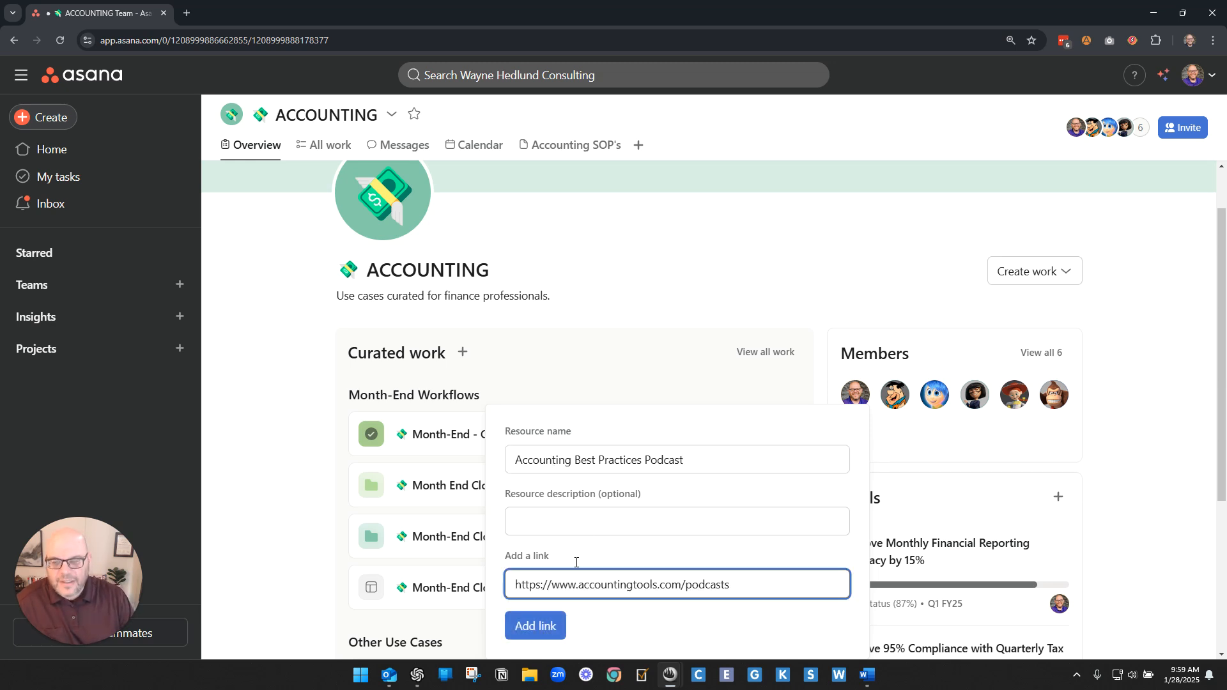
pyautogui.click(546, 625)
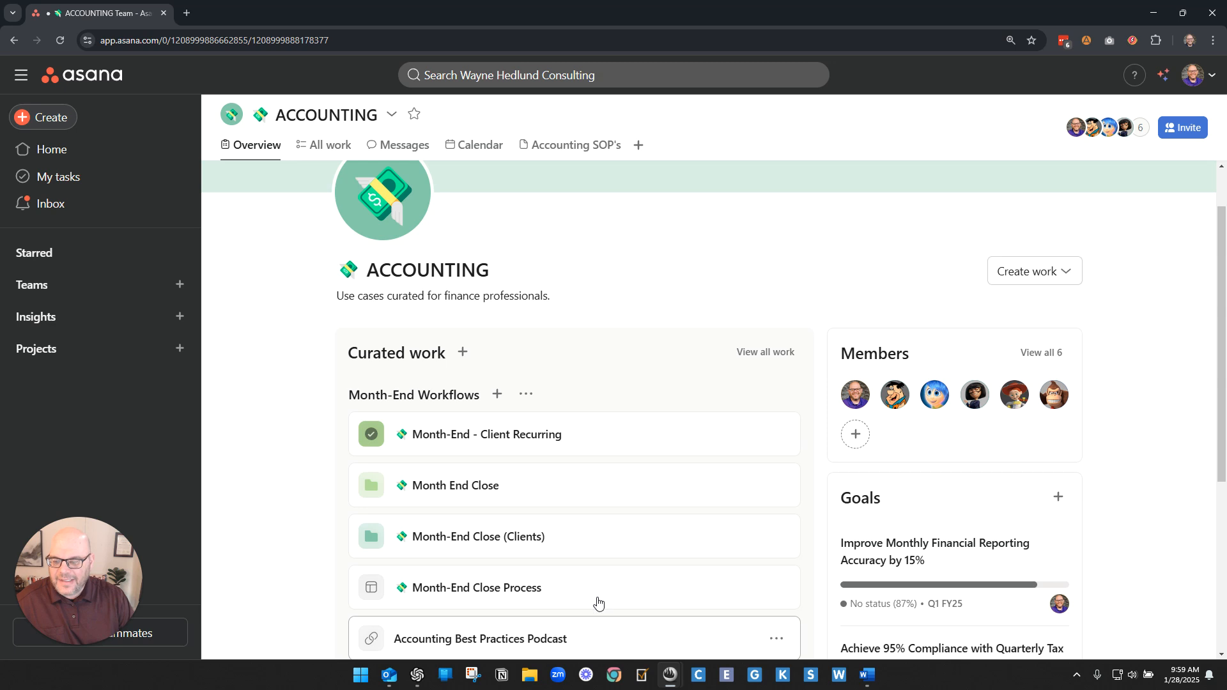
pyautogui.scroll(2, 614, 531)
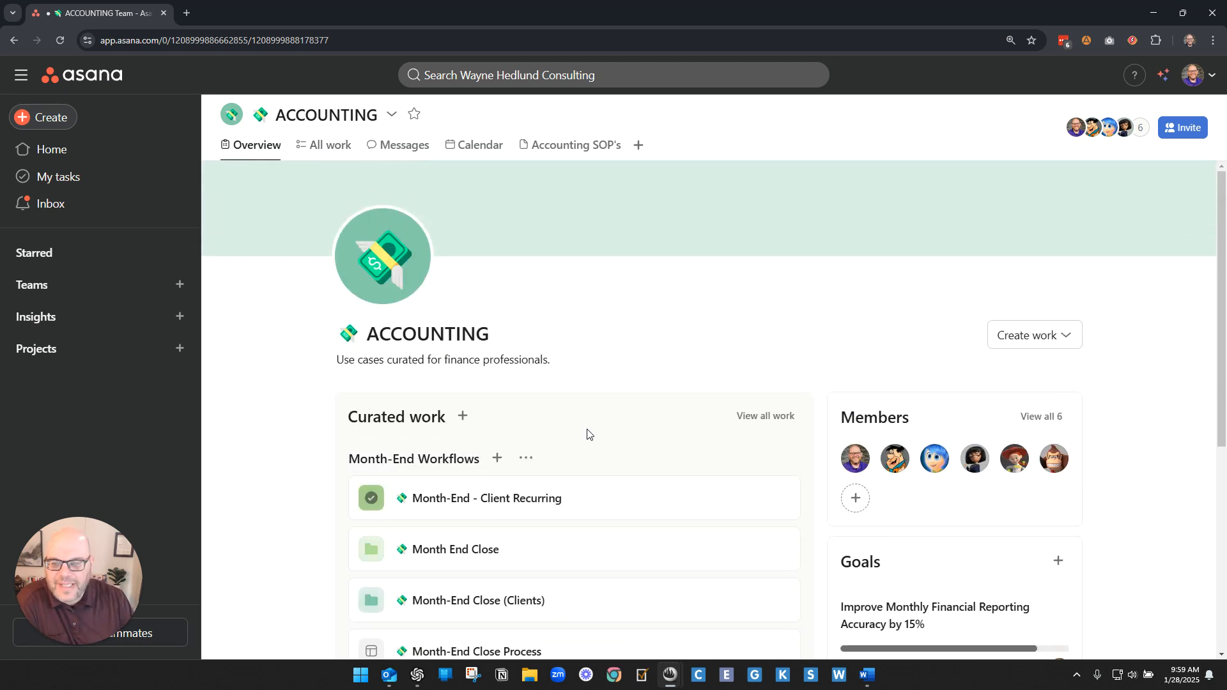
pyautogui.scroll(-2, 588, 435)
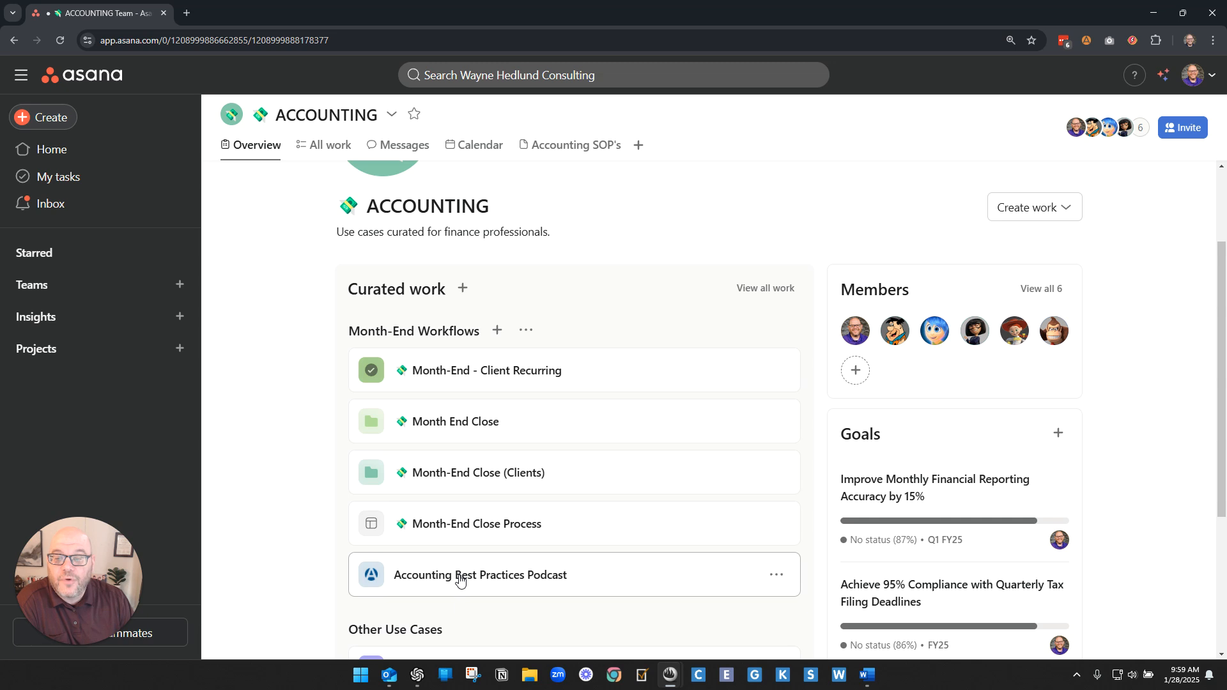
pyautogui.scroll(2, 460, 579)
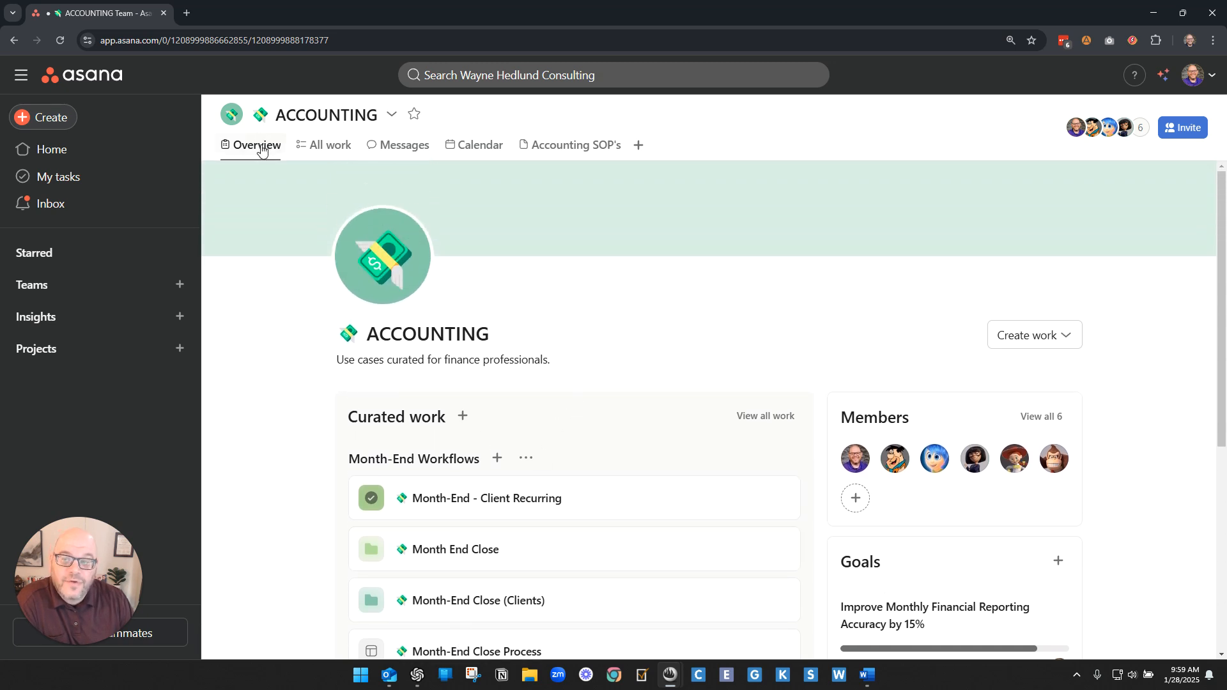
# Step: Open the ACCOUNTING team's All work view and set it as the default view
pyautogui.click(317, 147)
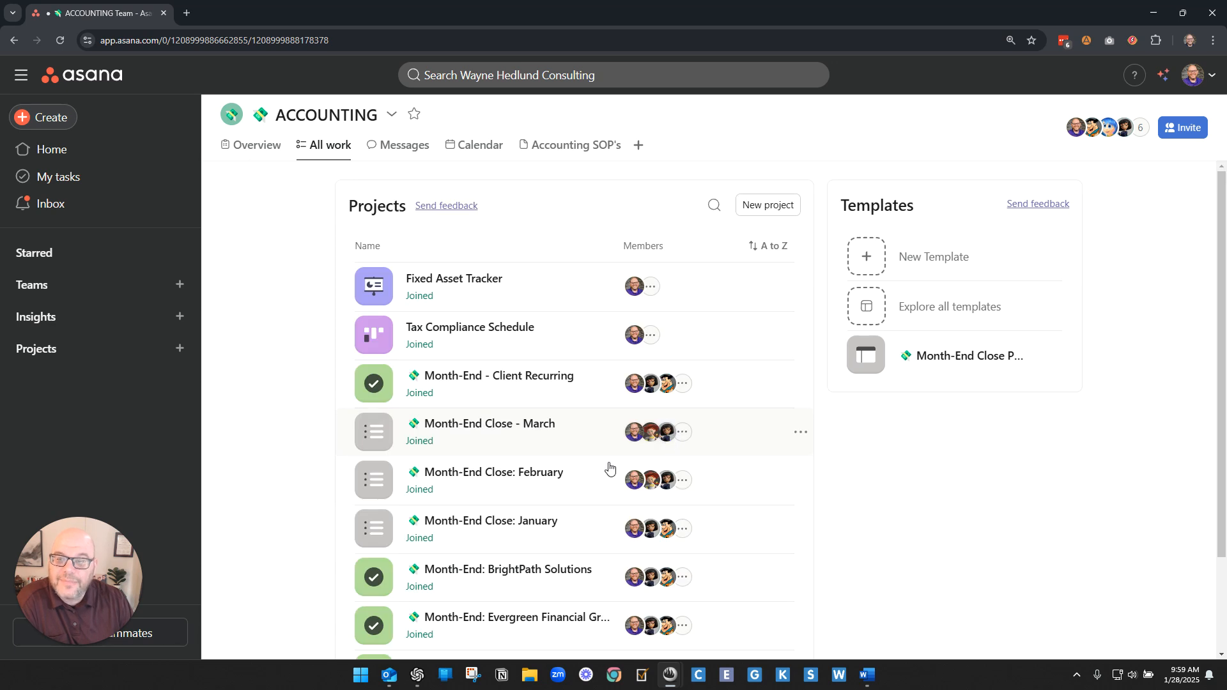
pyautogui.click(322, 156)
pyautogui.click(335, 206)
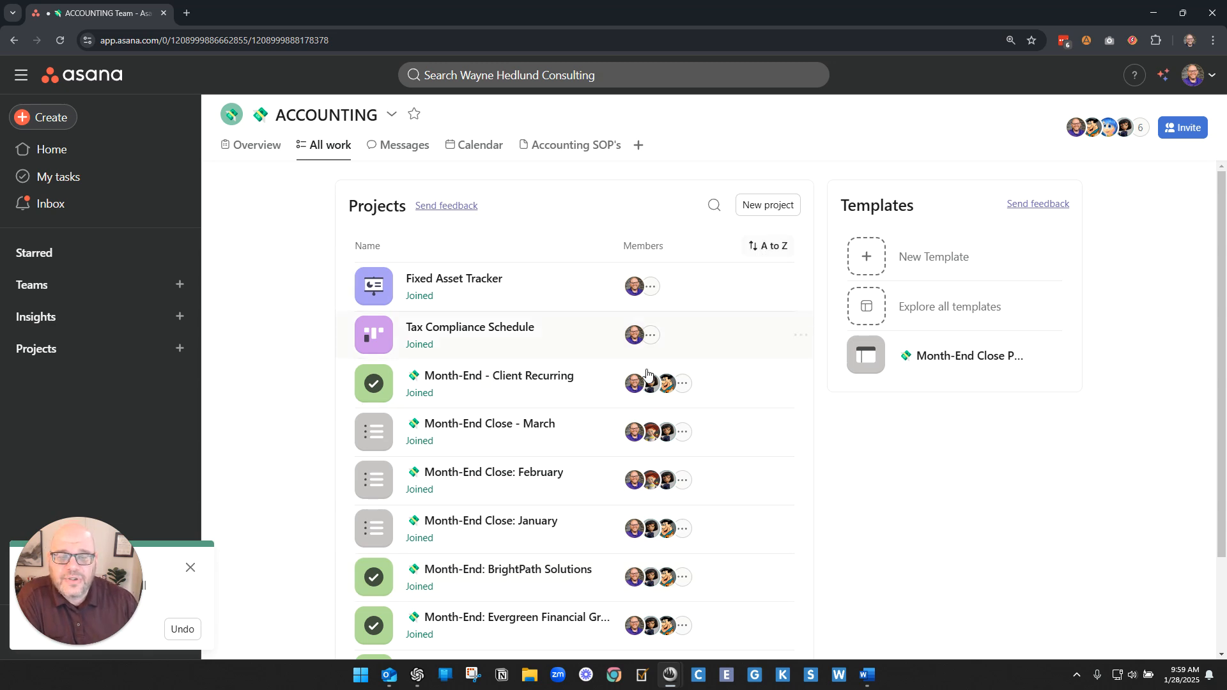
# Step: Pin Month-End - Client Recurring and Tax Compliance Schedule to the top of the project list, with Month-End - Client Recurring first
pyautogui.click(801, 384)
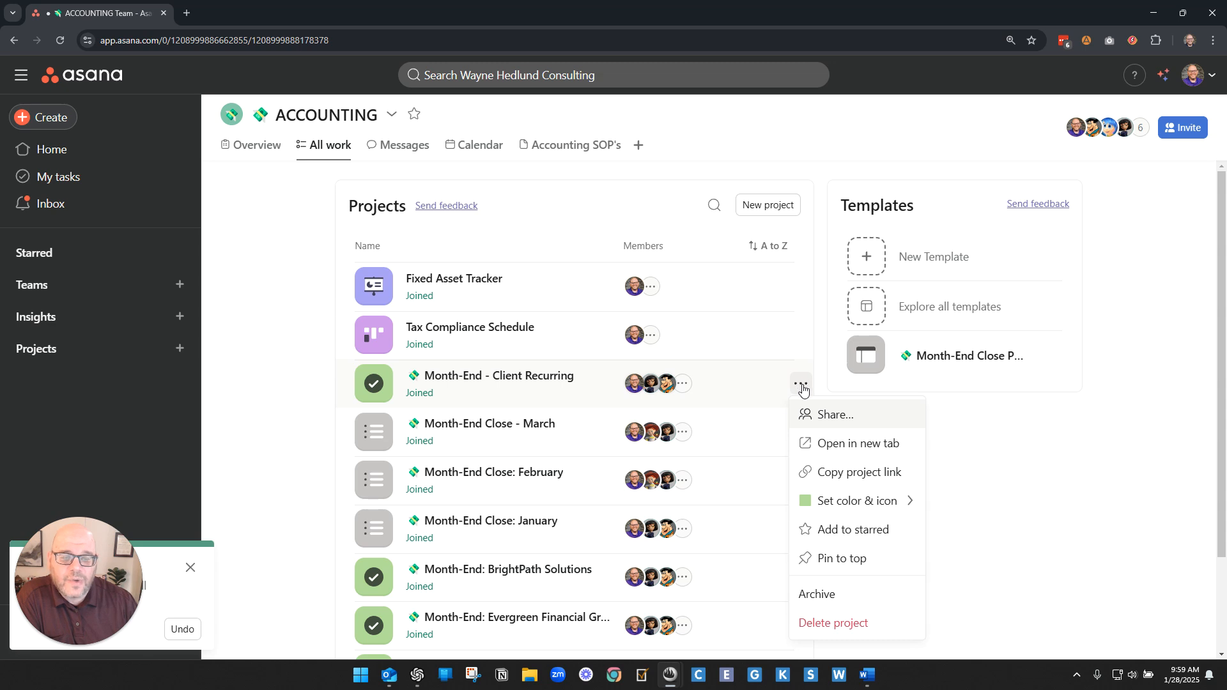
pyautogui.click(839, 560)
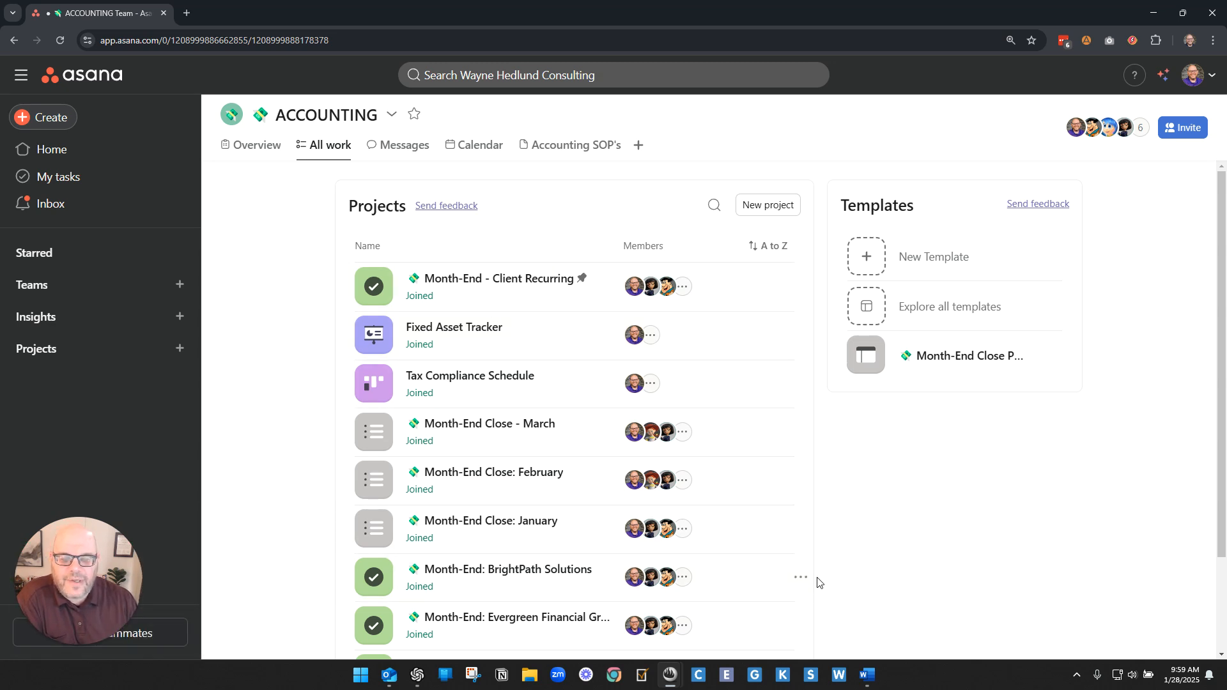
pyautogui.click(801, 385)
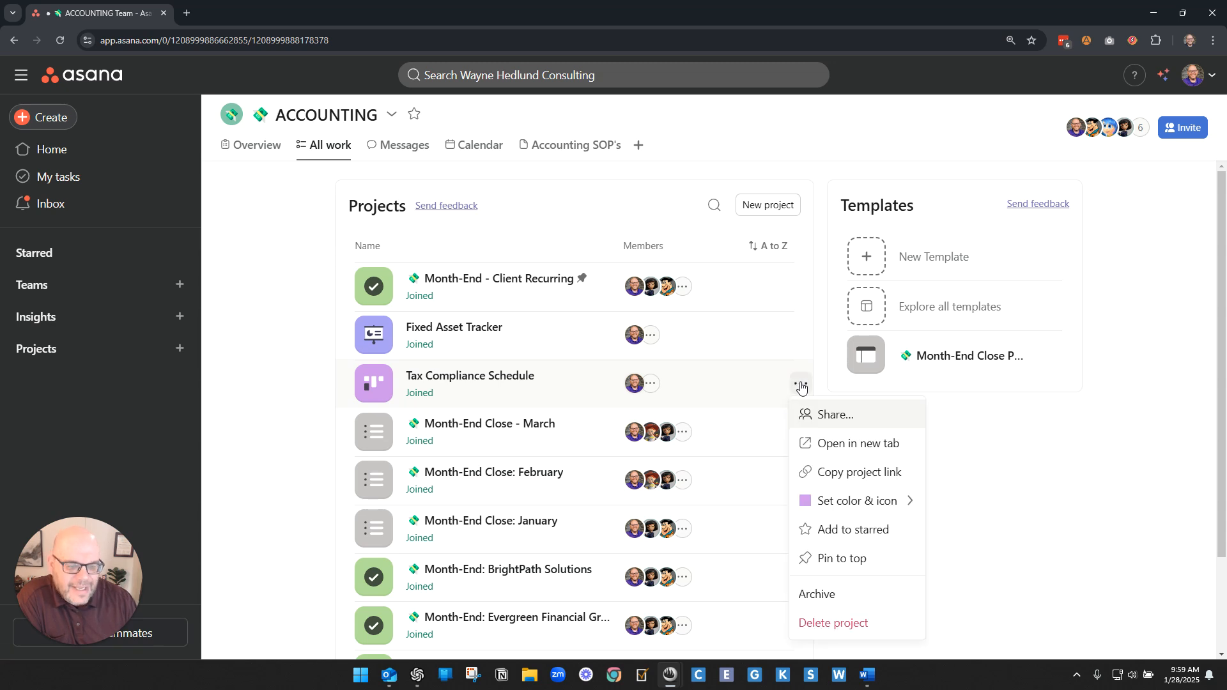
pyautogui.click(844, 559)
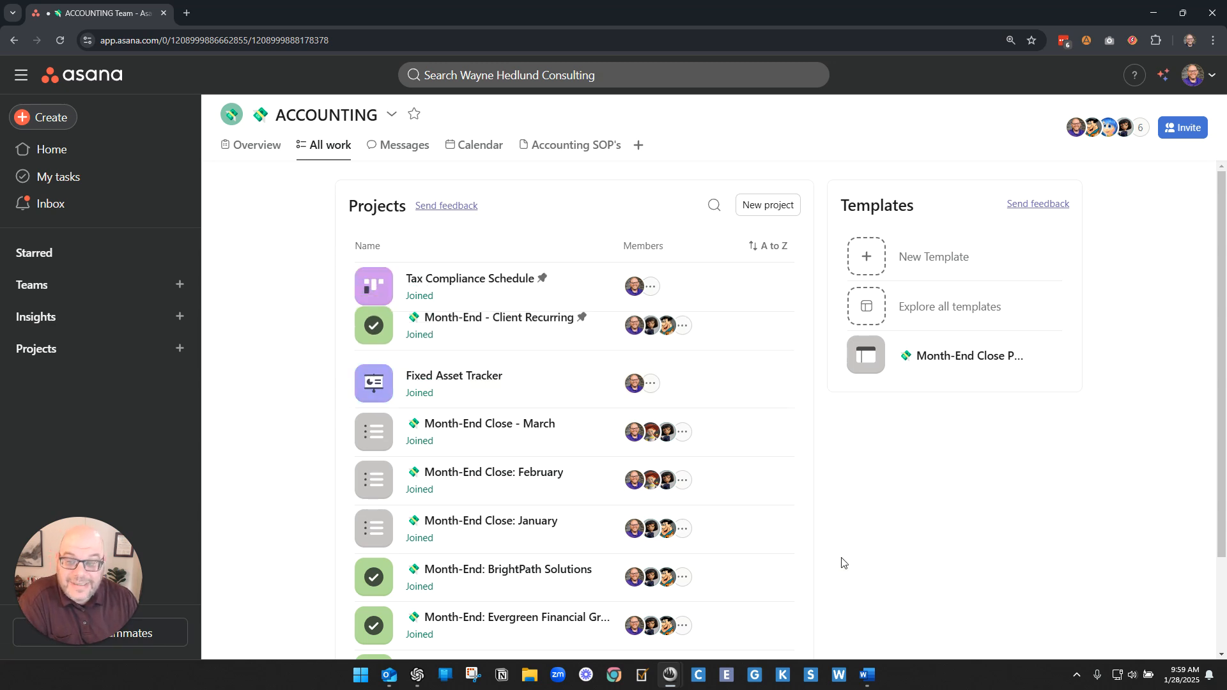
pyautogui.moveTo(344, 287); pyautogui.dragTo(353, 332)
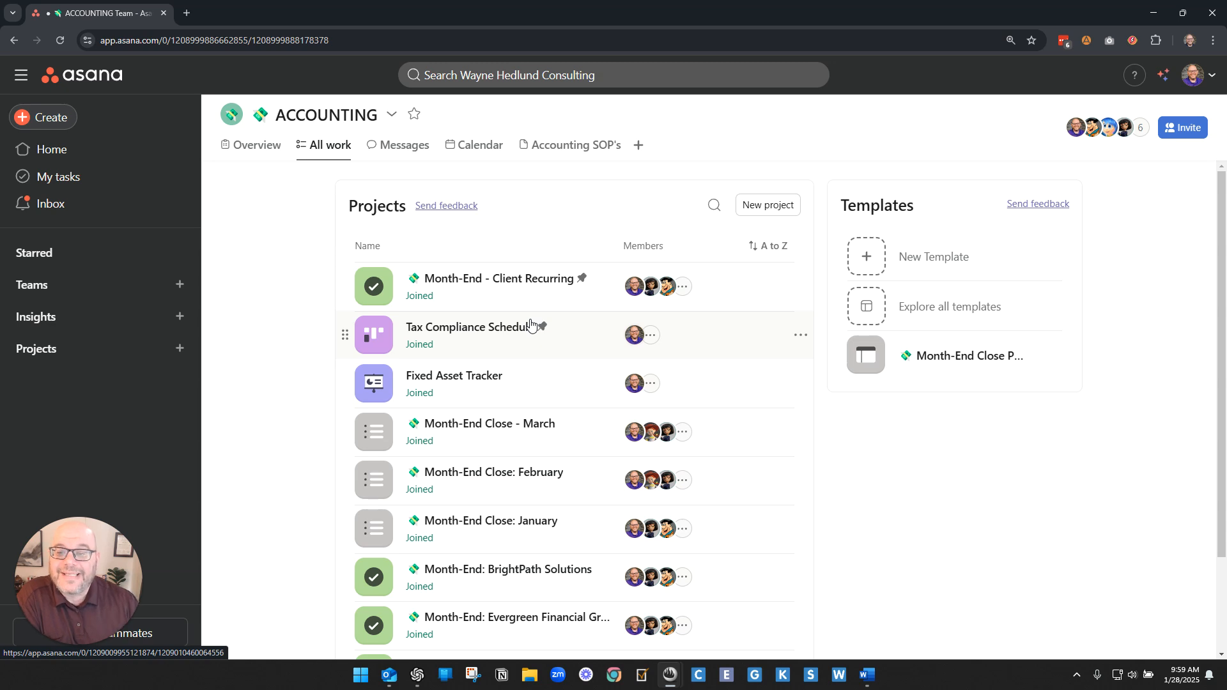
# Step: Display the team's archived projects and return to the active project list
pyautogui.click(802, 288)
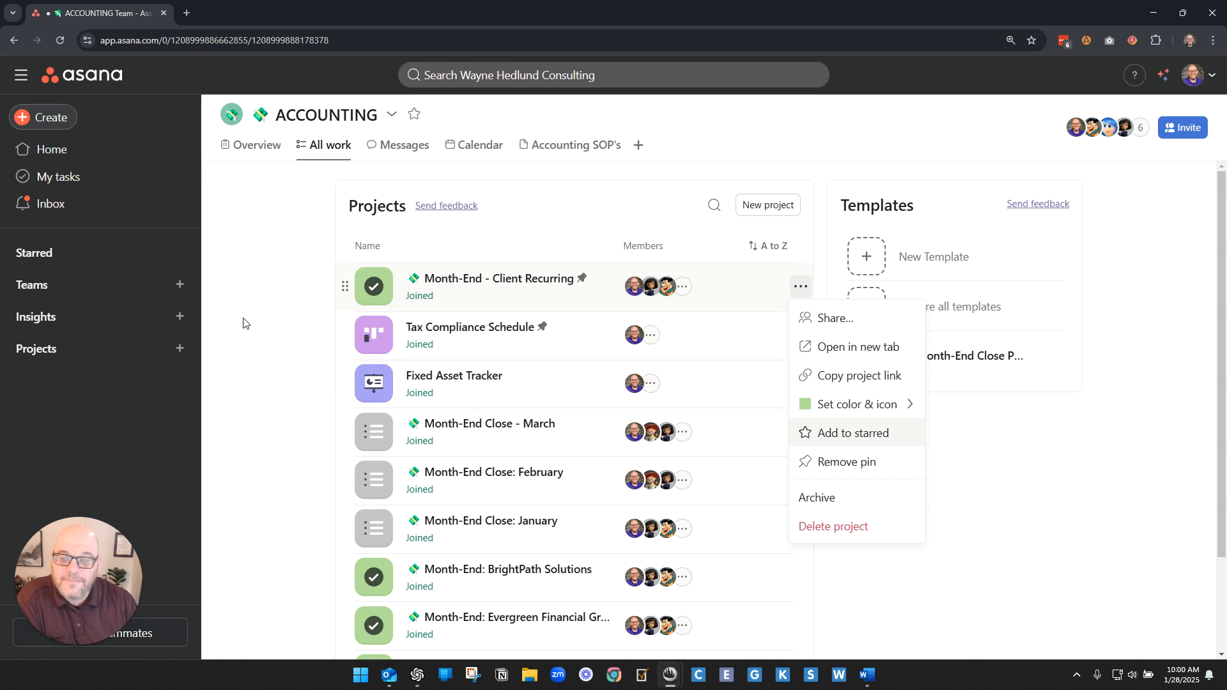
pyautogui.click(772, 249)
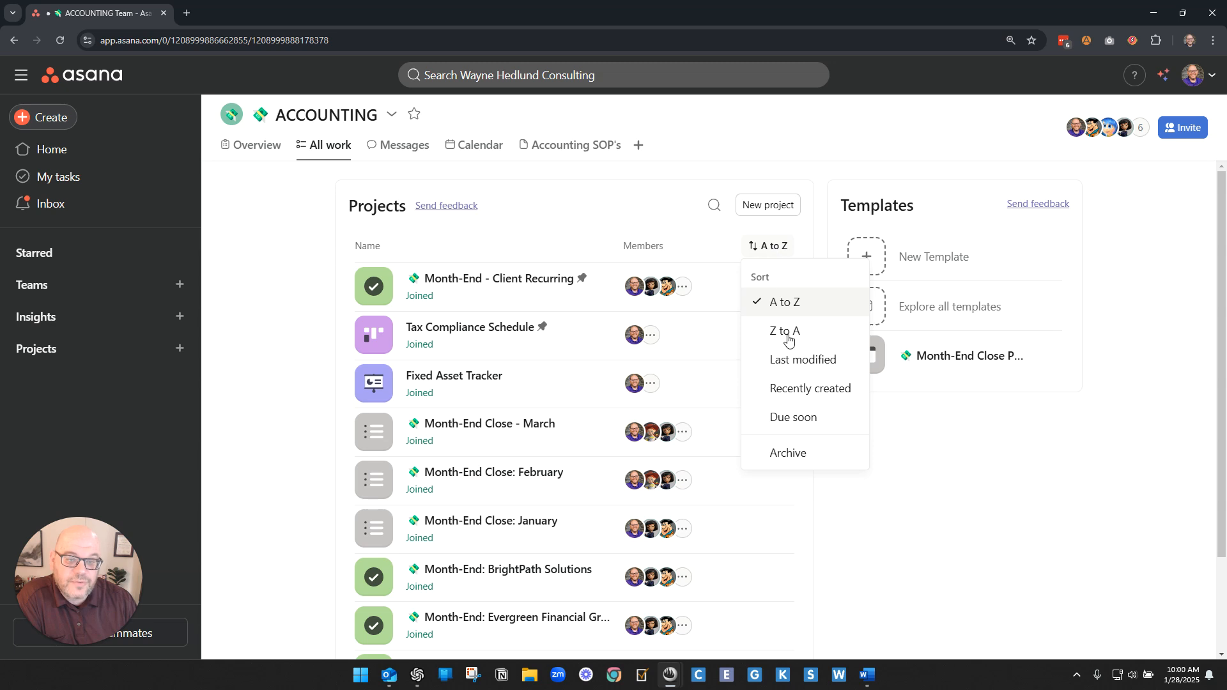
pyautogui.click(788, 454)
pyautogui.click(775, 265)
pyautogui.click(776, 412)
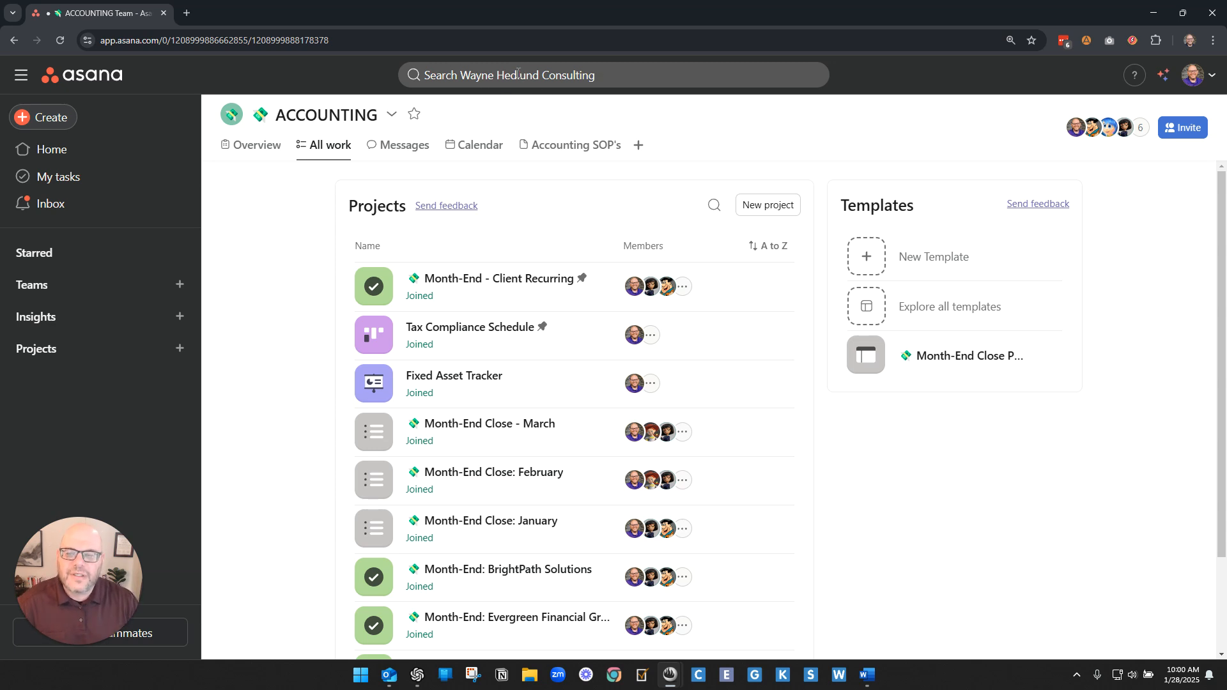
# Step: Search the team's projects for "tax" and clear the search
pyautogui.click(715, 205)
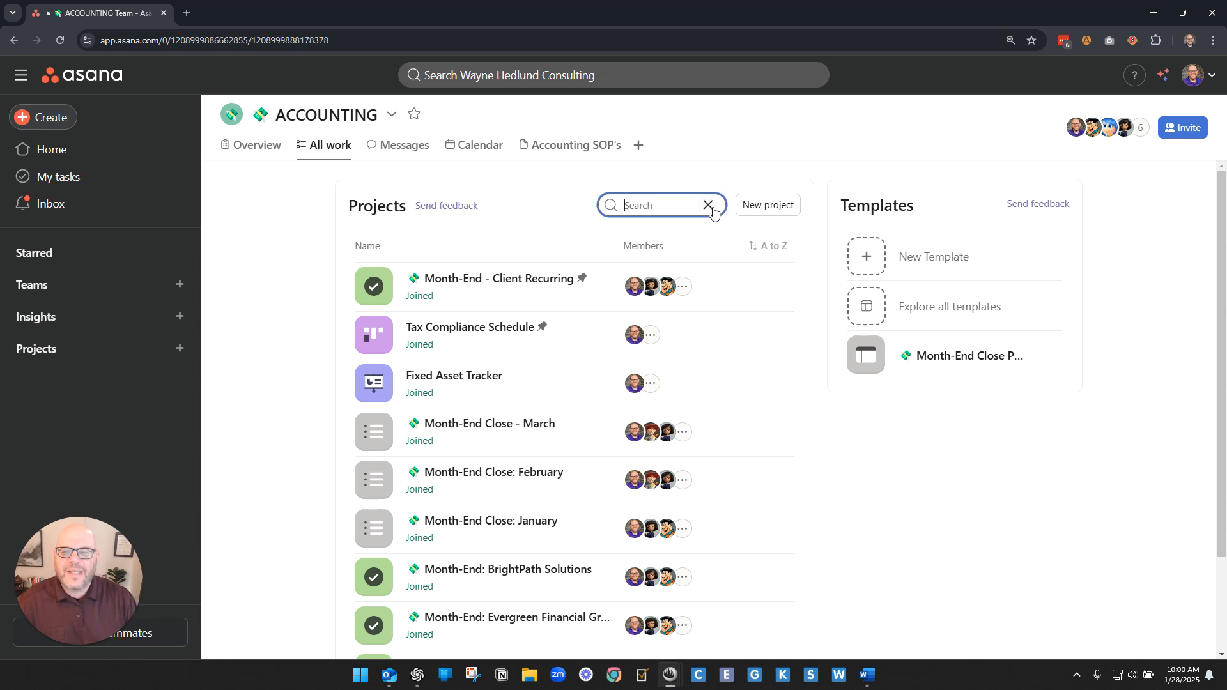
pyautogui.write('tz')
pyautogui.press('BackSpace')
pyautogui.write('ax')
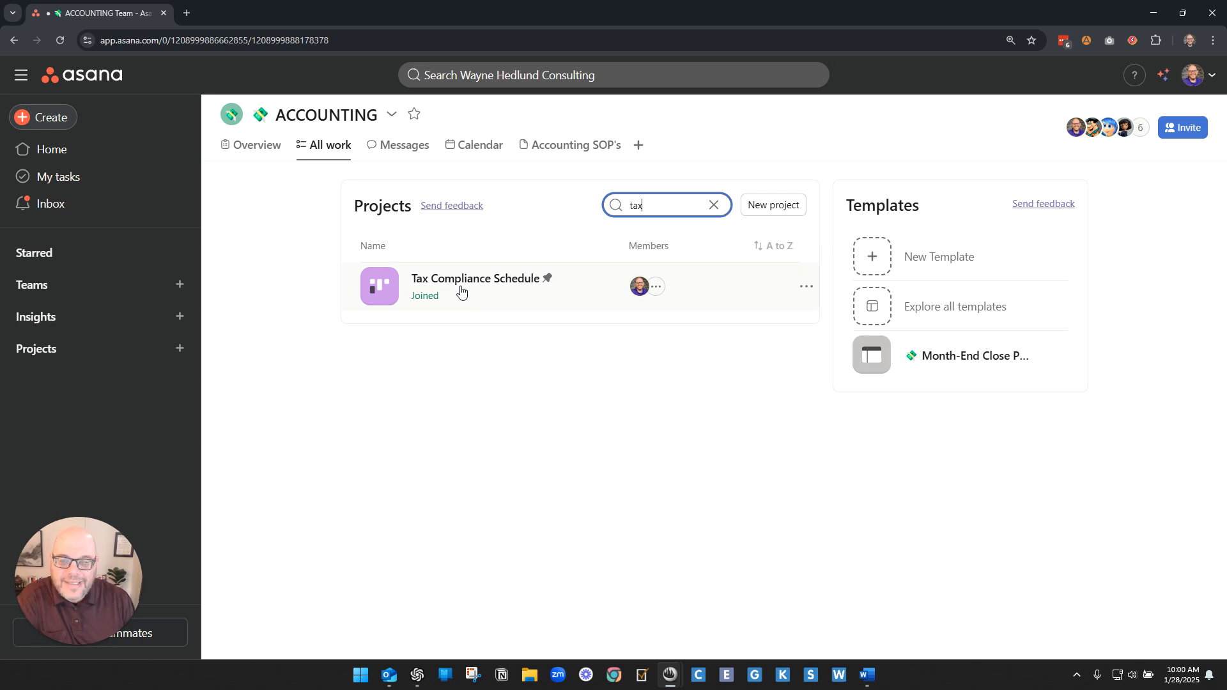
pyautogui.click(713, 205)
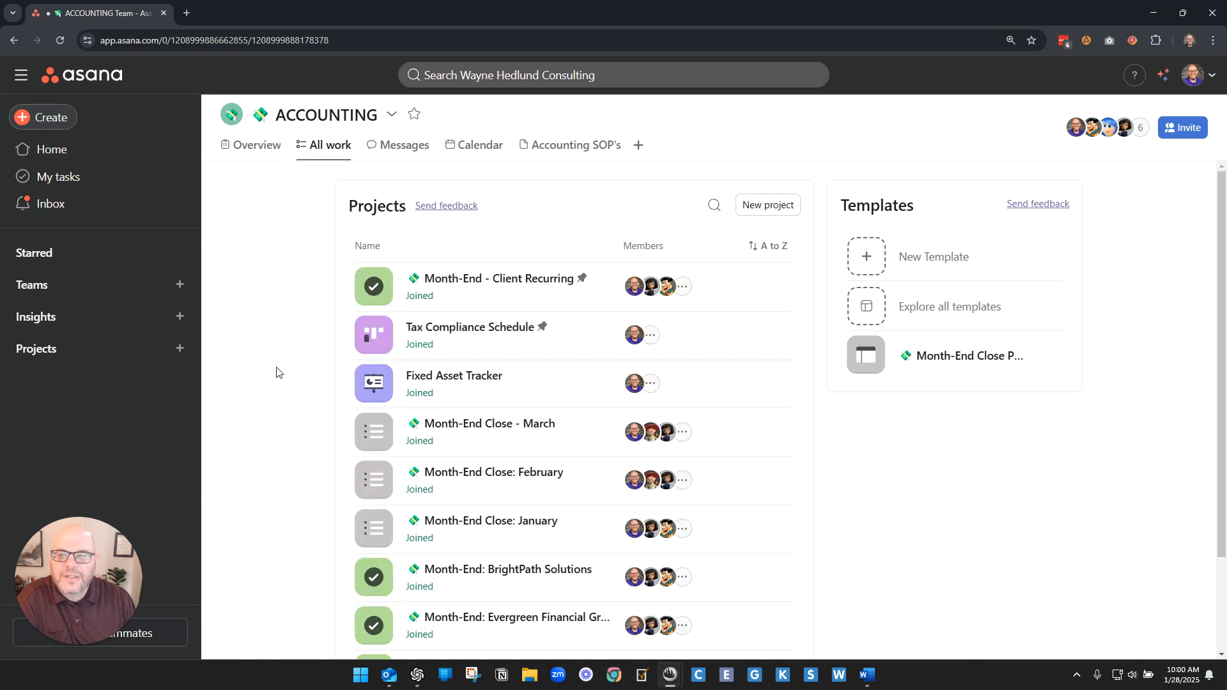
# Step: View the team's messages and its calendar, expanding the full task list for the week of January 28, 2025
pyautogui.click(412, 152)
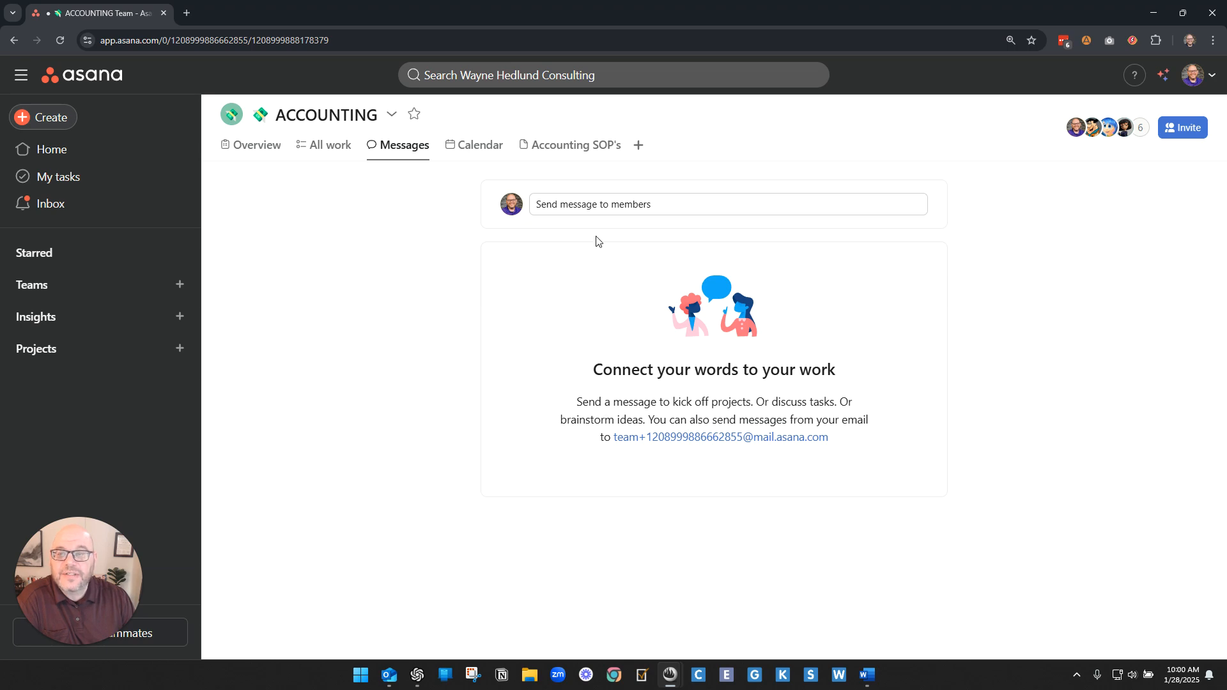
pyautogui.click(476, 145)
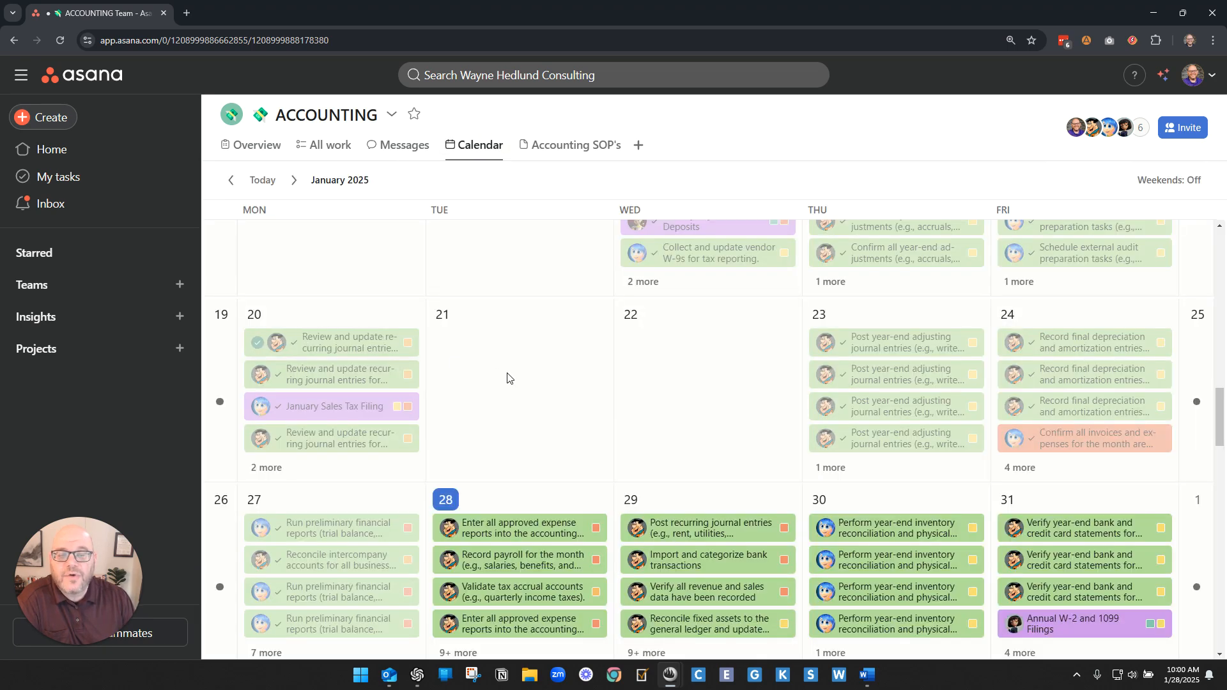
pyautogui.scroll(-1, 511, 378)
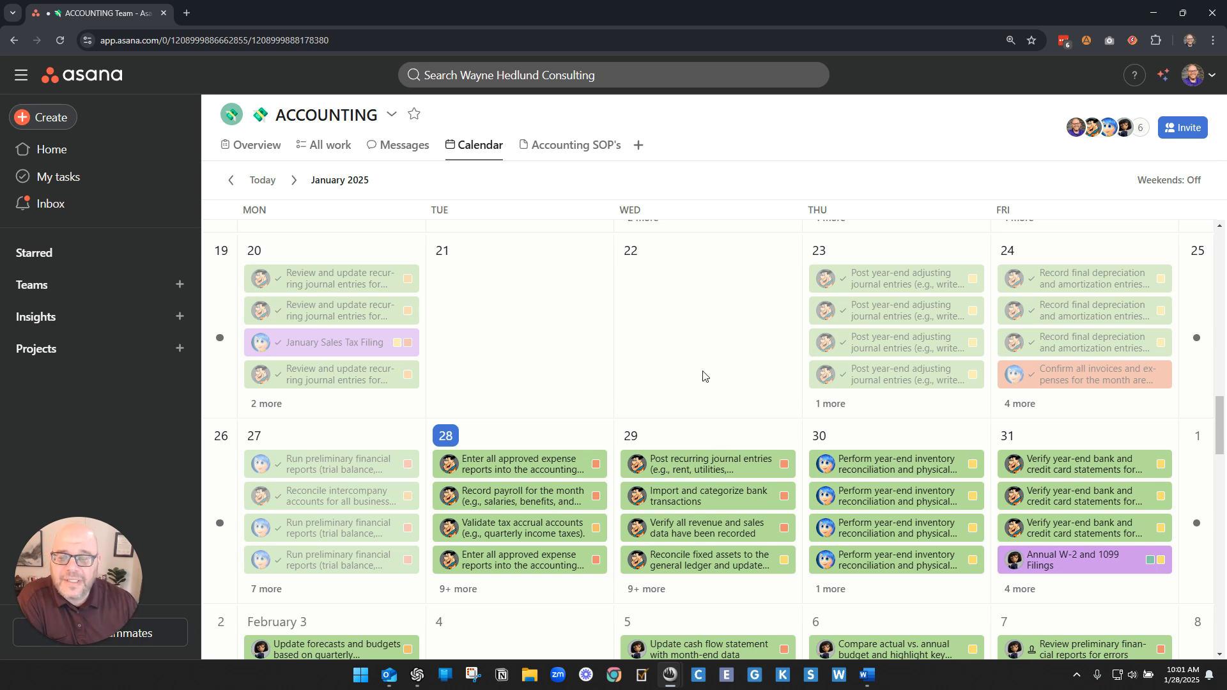
pyautogui.scroll(-1, 703, 376)
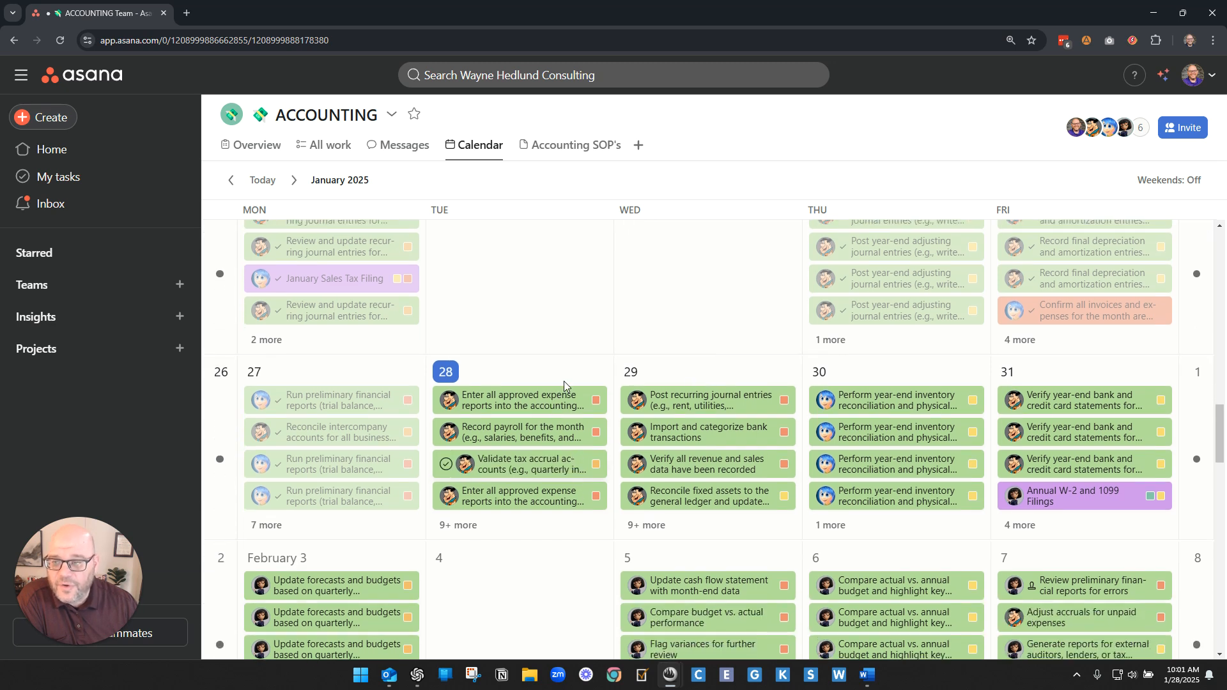
pyautogui.click(451, 528)
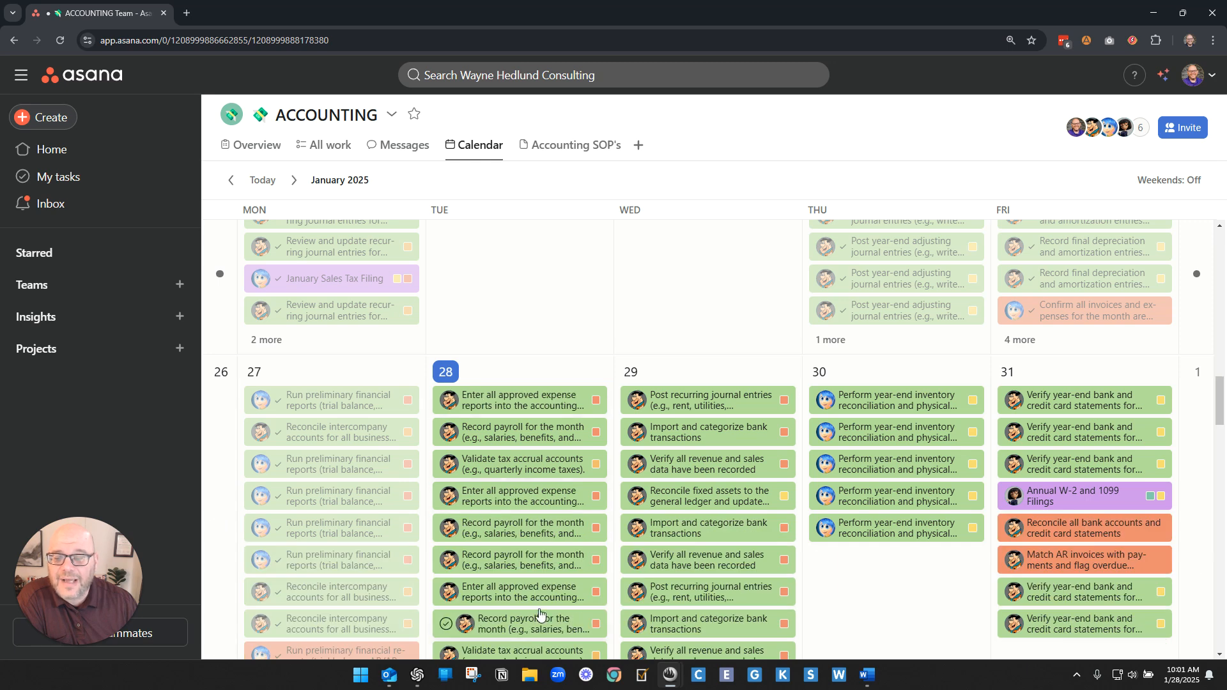
# Step: Revisit the team's projects and templates, and review the curated work sections on its overview
pyautogui.click(323, 148)
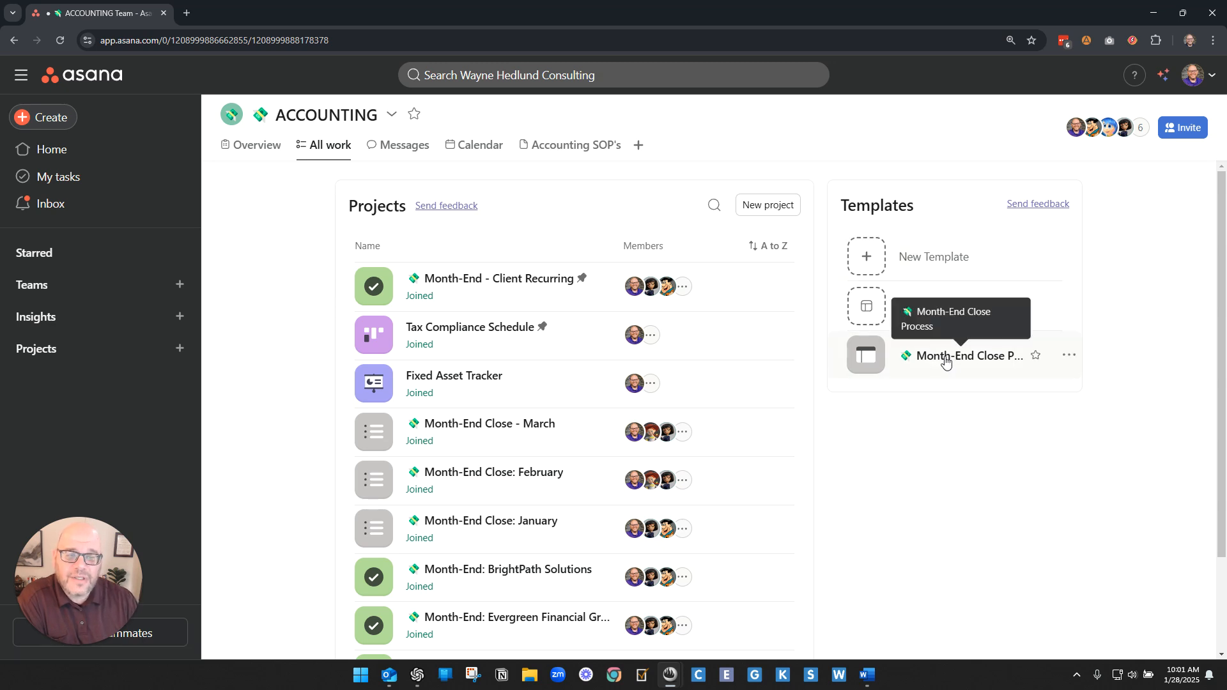
pyautogui.click(259, 153)
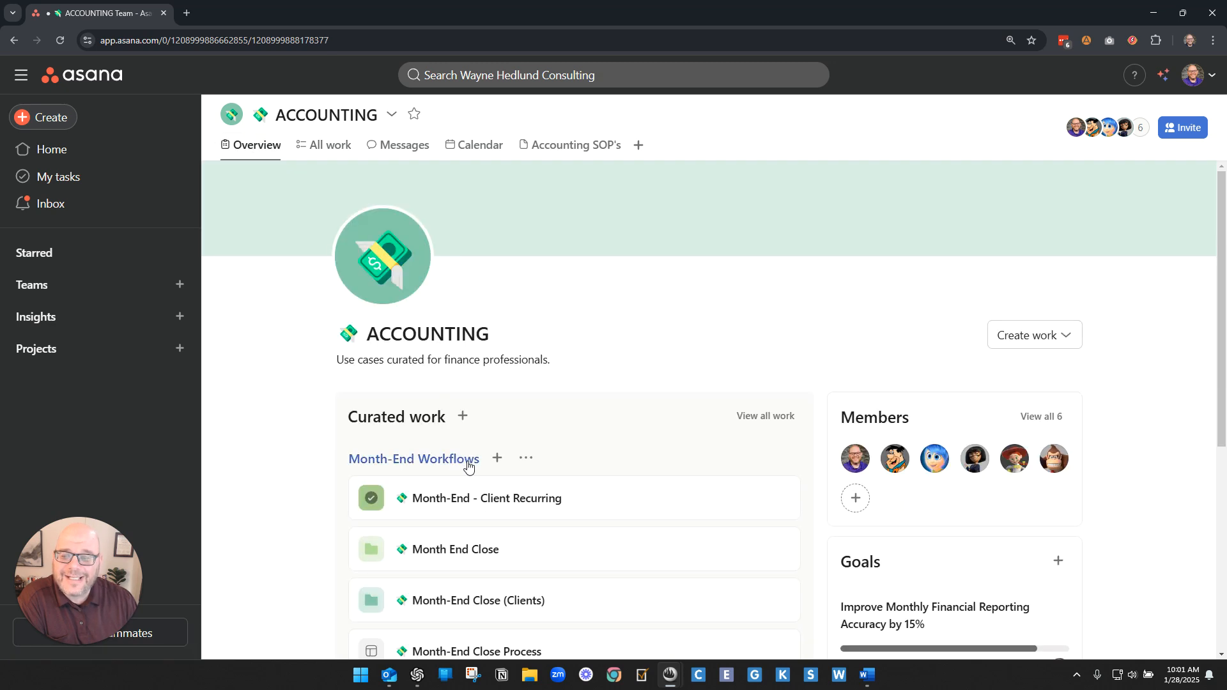
pyautogui.scroll(-2, 476, 464)
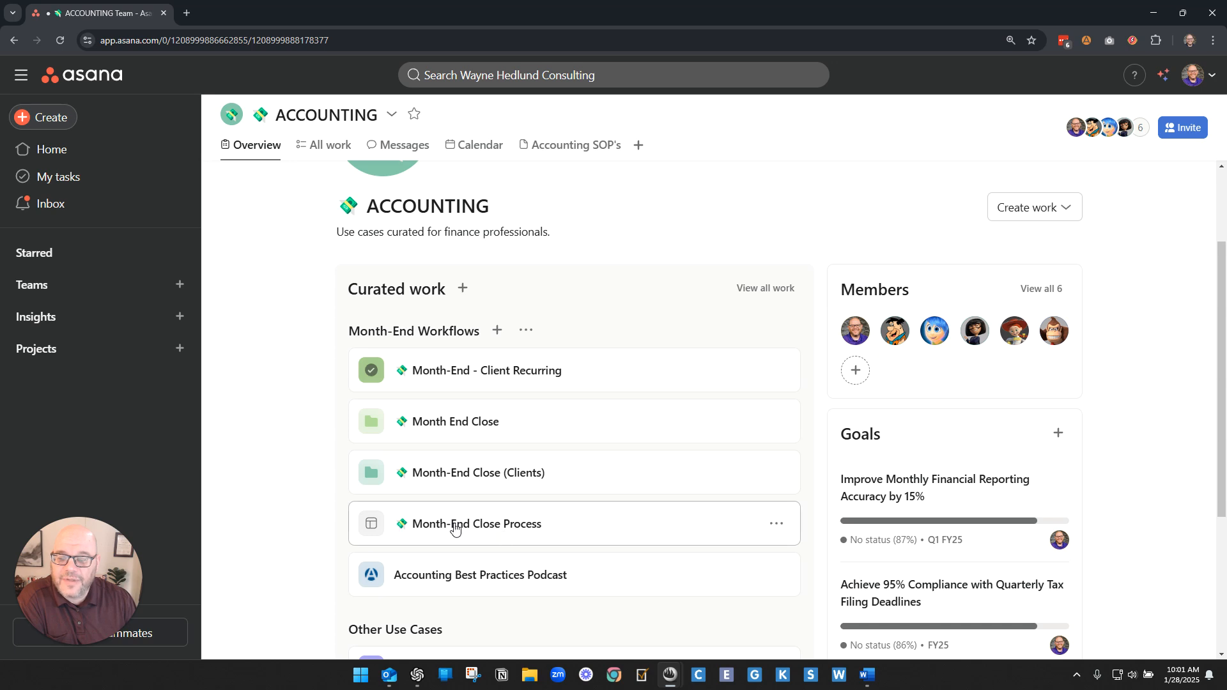
pyautogui.scroll(-4, 466, 535)
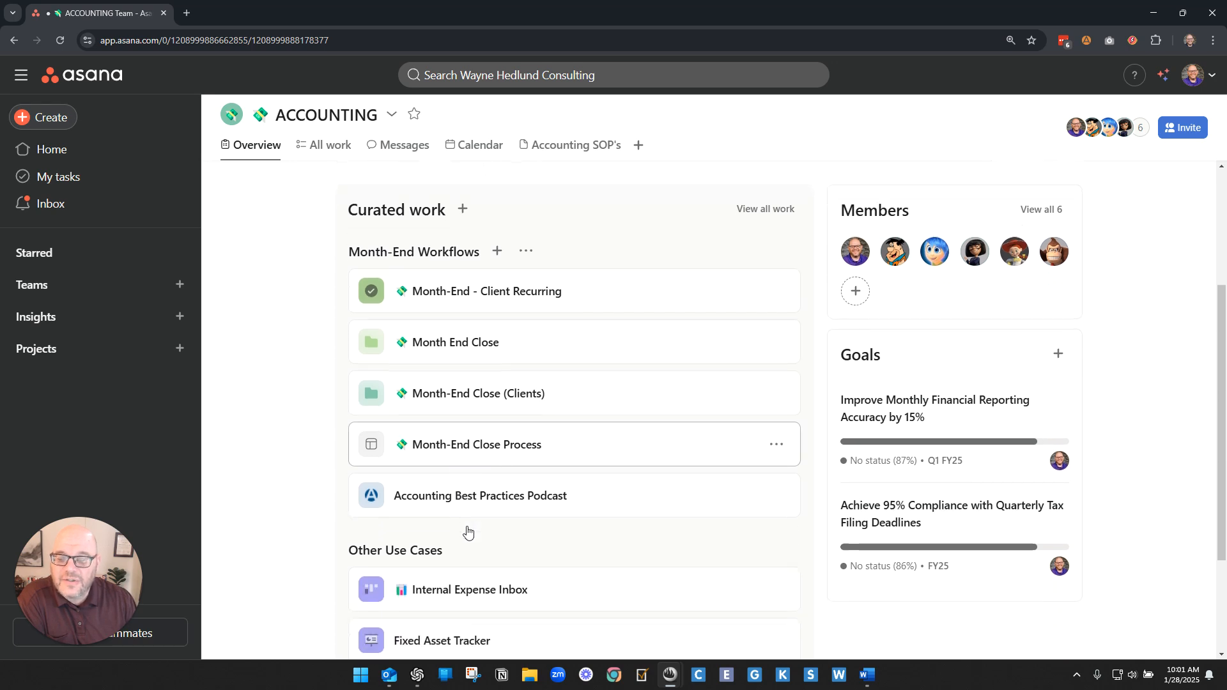
pyautogui.scroll(6, 473, 540)
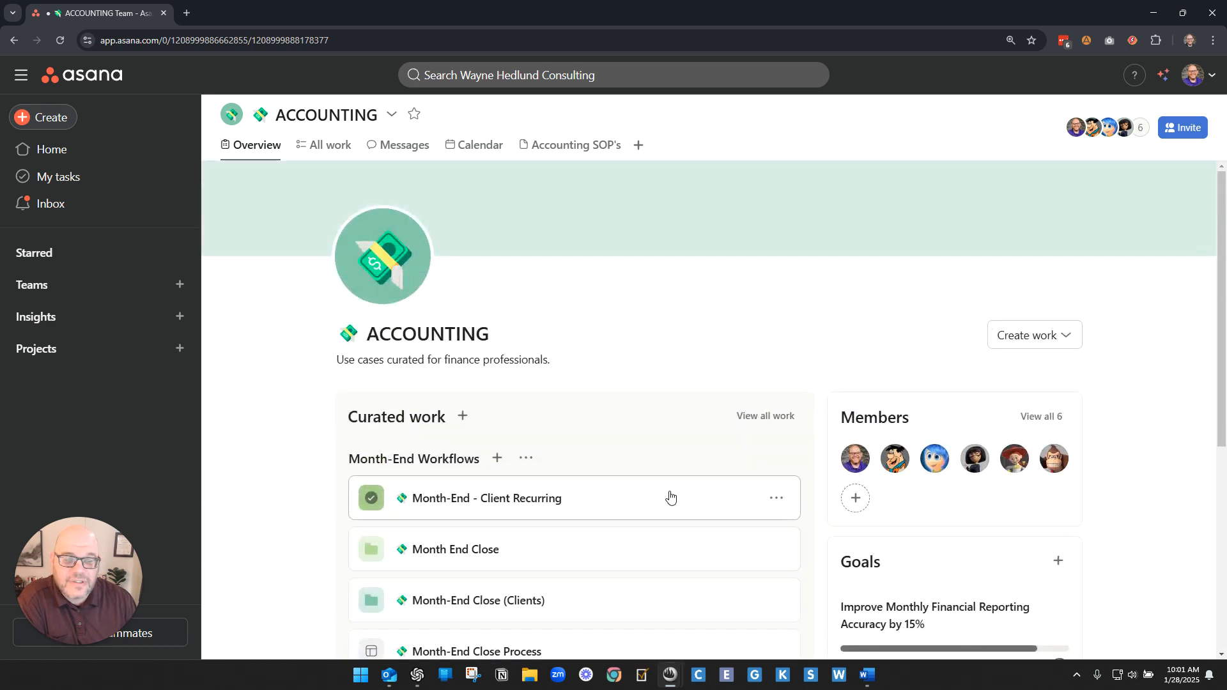